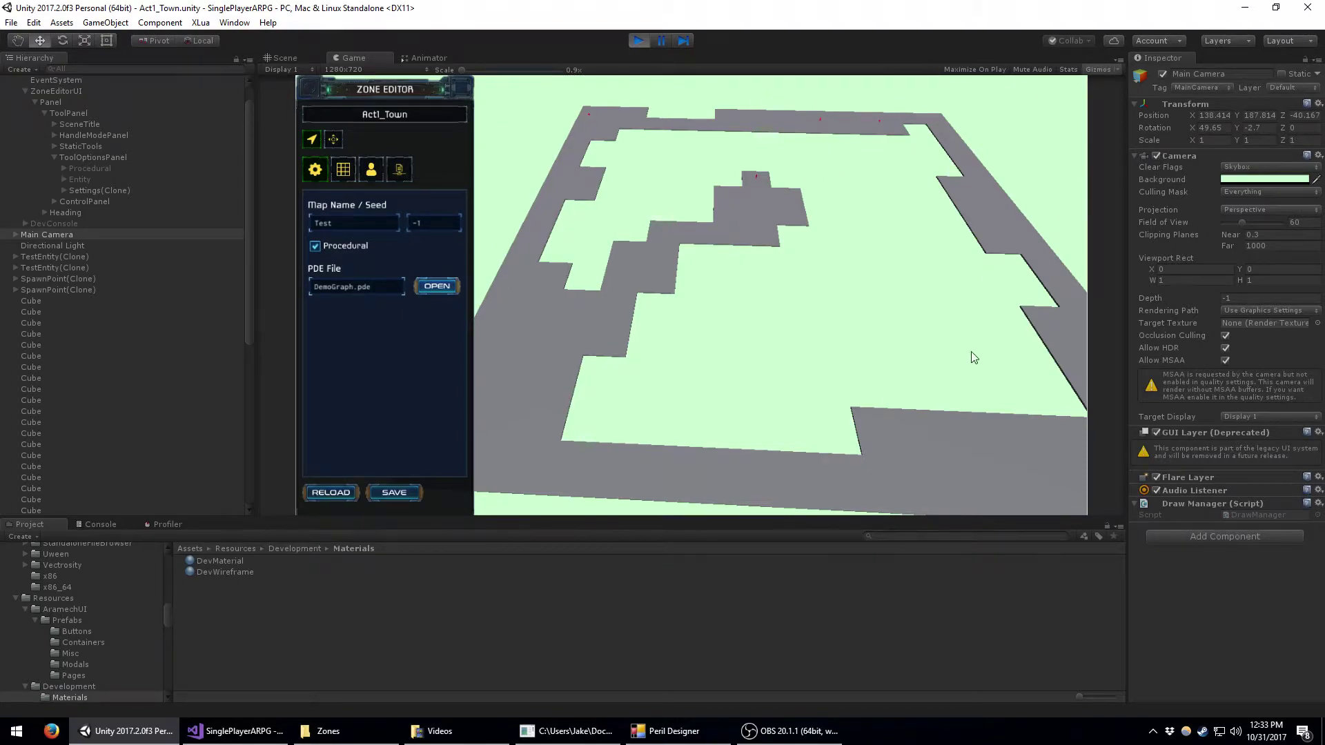
# - Load DemoGraph.pde from the StreamingAssets folder as the zone's PDE file
pyautogui.scroll(-2, 101, 329)
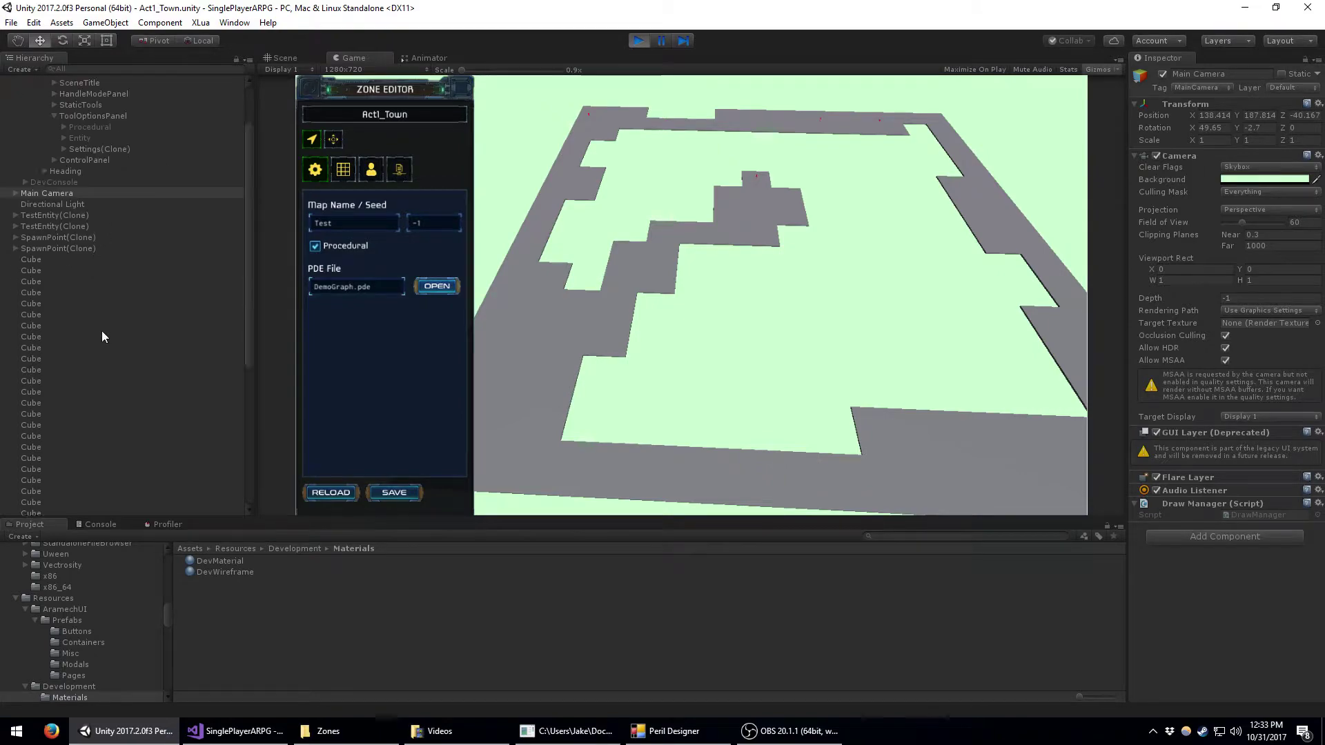
pyautogui.scroll(3, 136, 442)
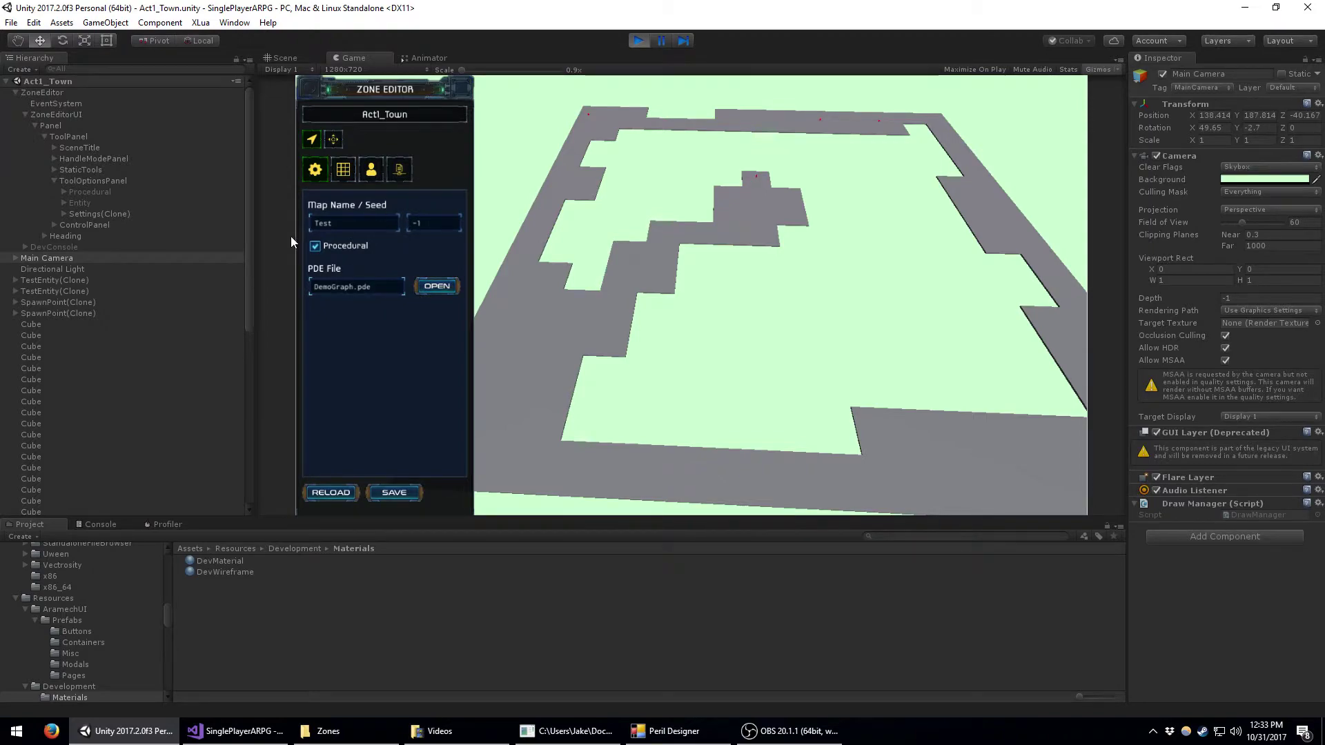
pyautogui.click(432, 286)
pyautogui.doubleClick(621, 260)
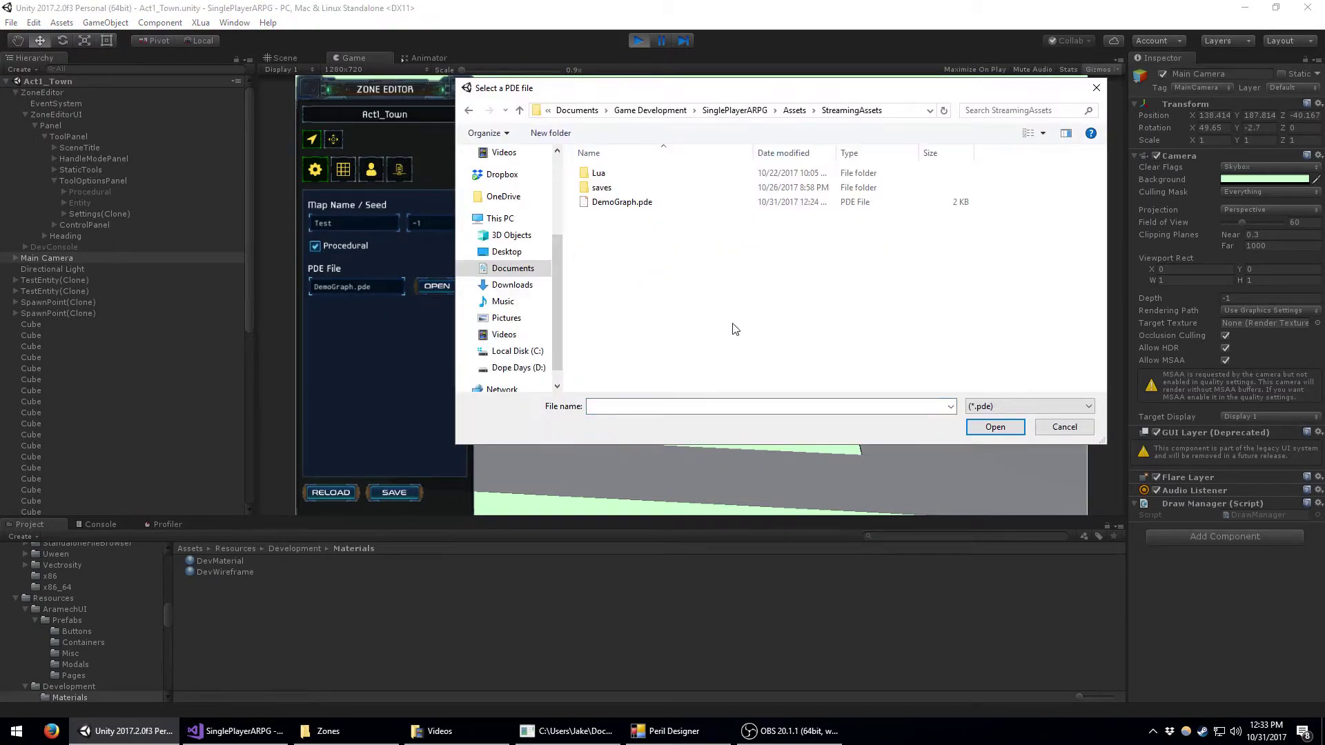
pyautogui.click(623, 202)
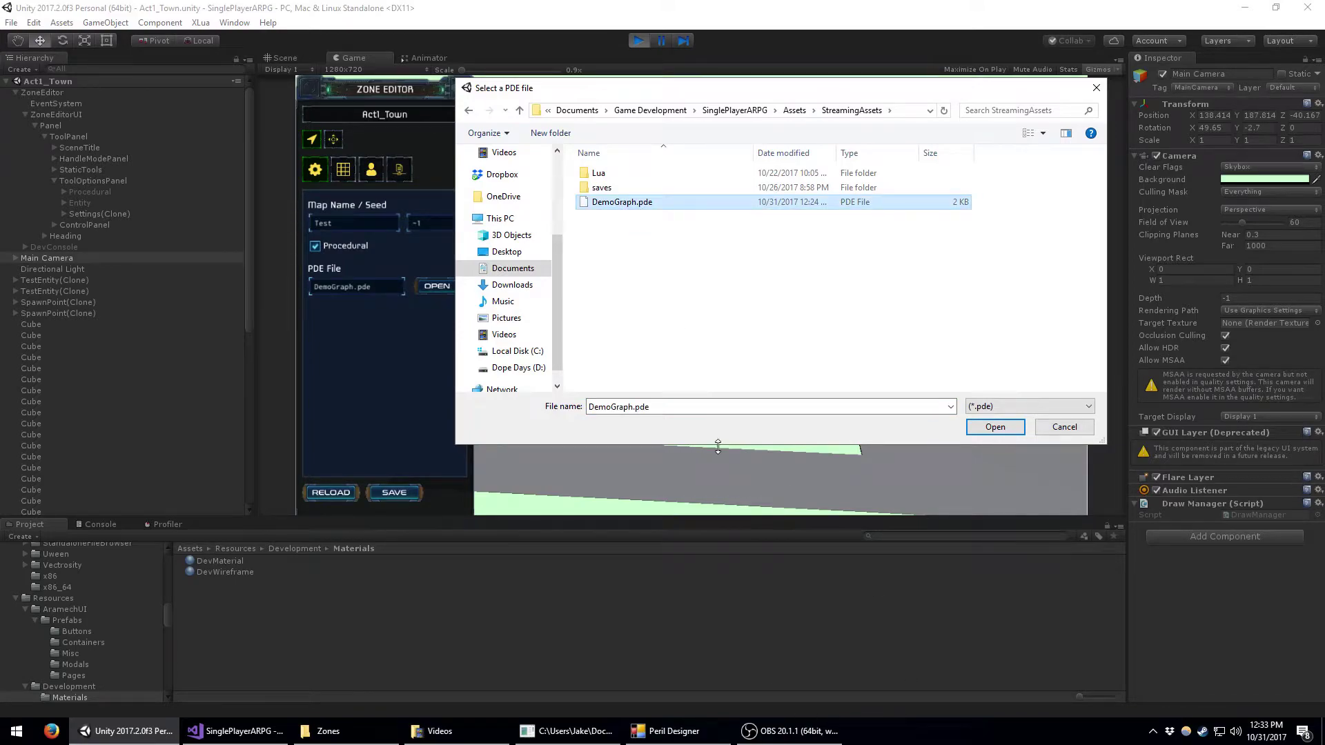
pyautogui.press('Return')
# - Switch to Peril Designer and save the graph as DemoGraph.pde, replacing the existing file
pyautogui.click(673, 731)
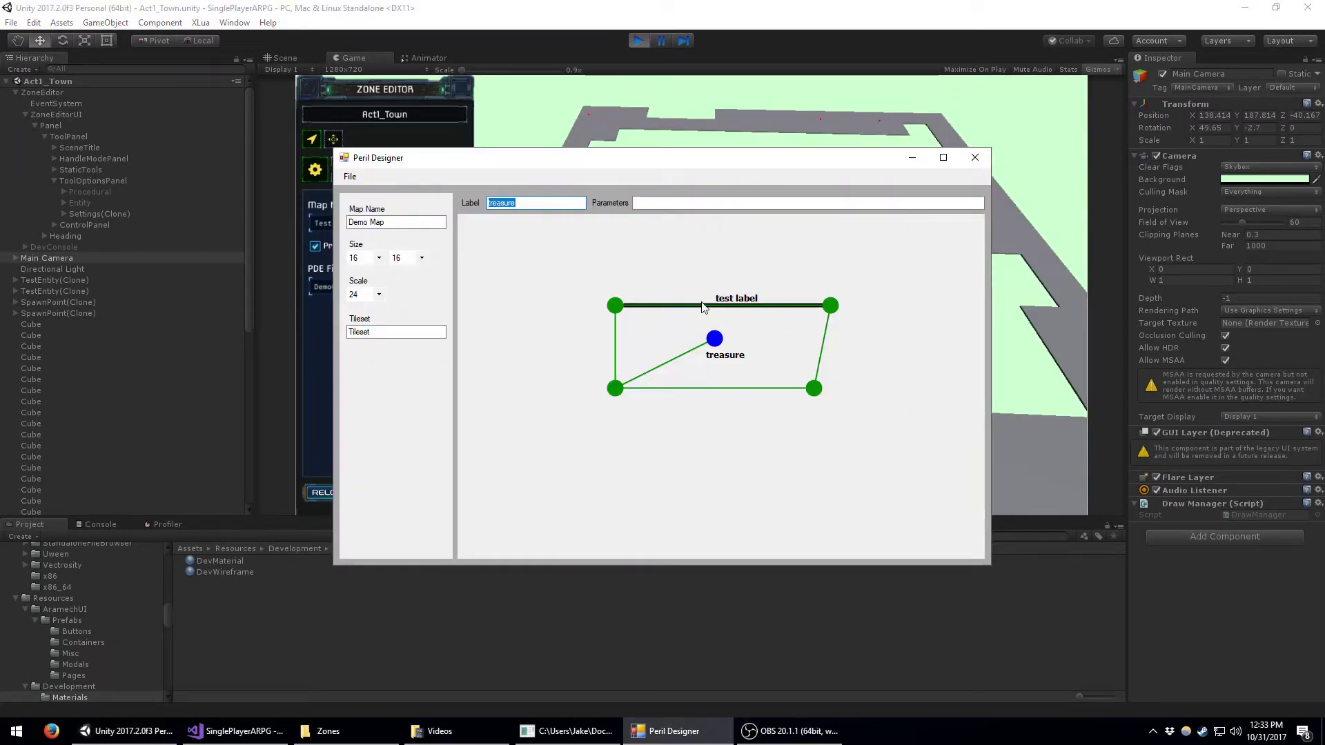
pyautogui.hotkey('alt', 'f')
pyautogui.press('Down')
pyautogui.press('Down')
pyautogui.press('Down')
pyautogui.press('Return')
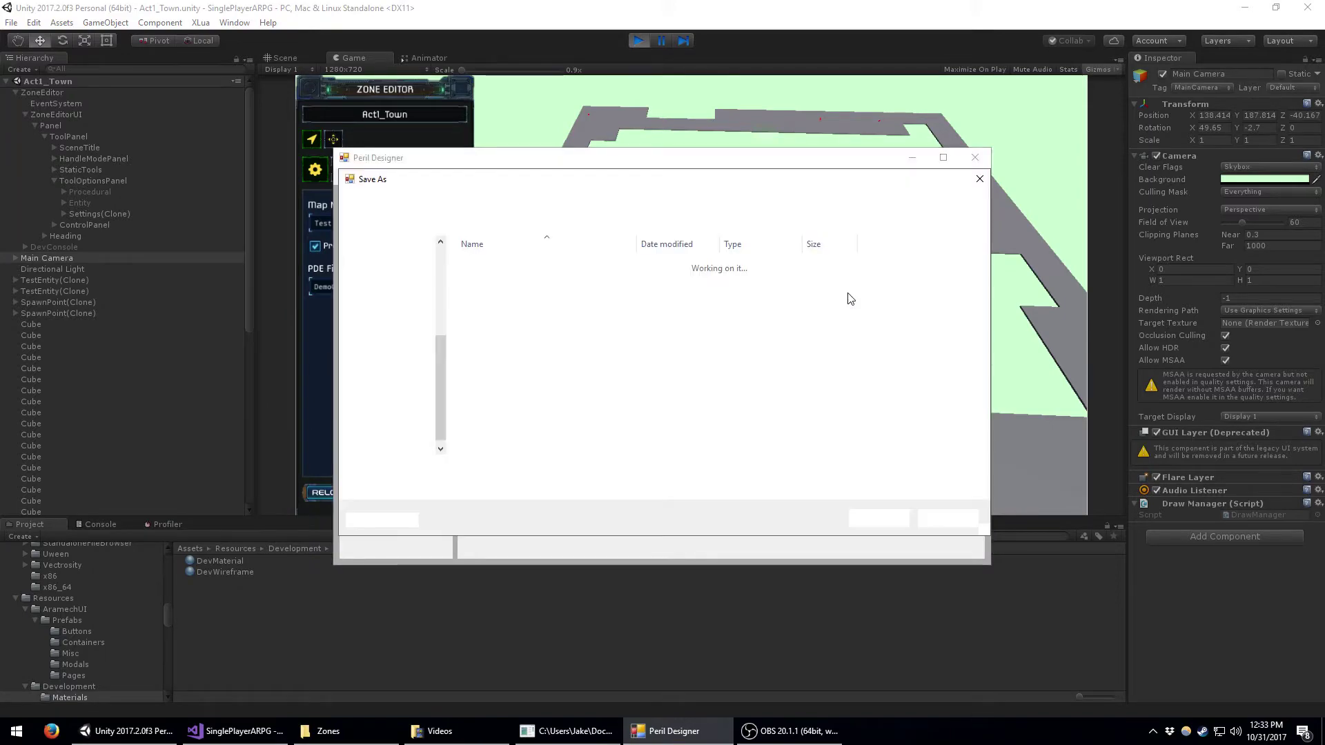
pyautogui.doubleClick(505, 297)
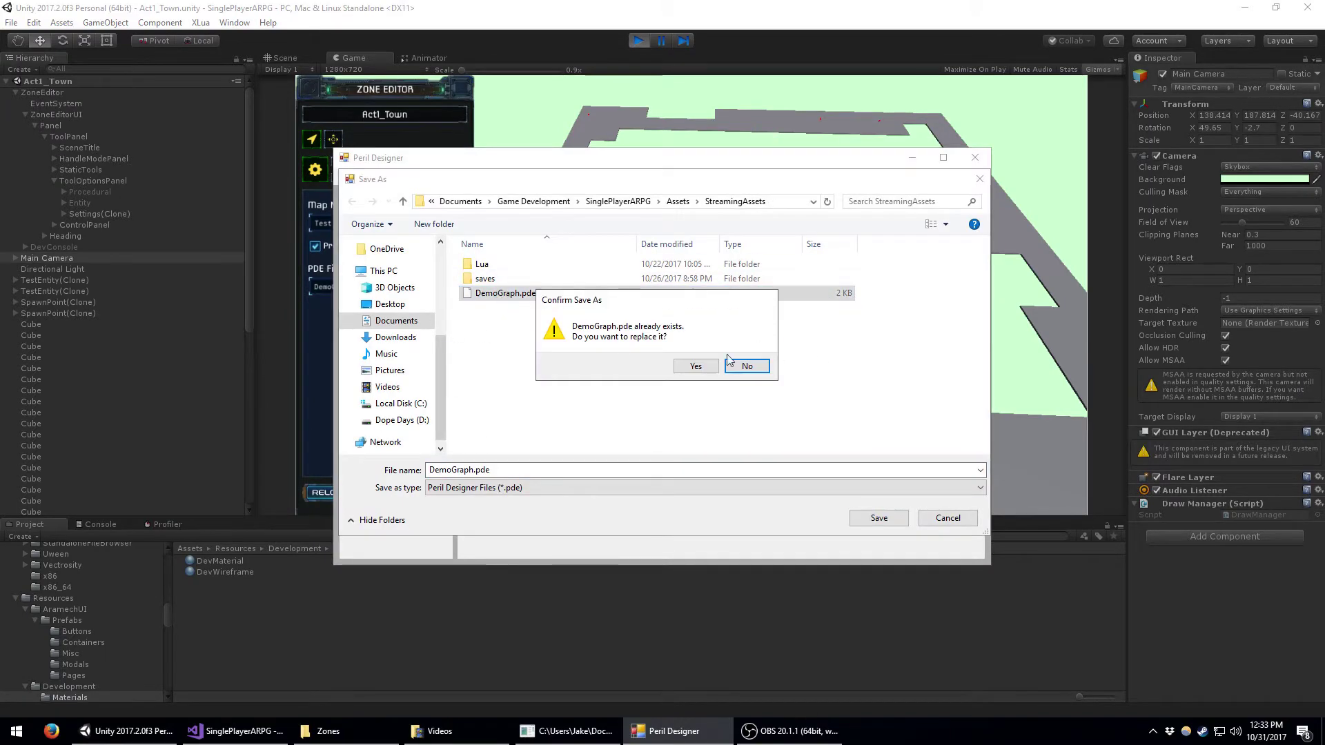
pyautogui.click(697, 367)
# - Inspect the corner nodes, the "test label" edge and the "treasure" node of the Demo Map graph, then return to Unity
pyautogui.click(723, 315)
pyautogui.click(615, 275)
pyautogui.click(615, 305)
pyautogui.click(831, 306)
pyautogui.click(814, 388)
pyautogui.click(615, 389)
pyautogui.click(667, 306)
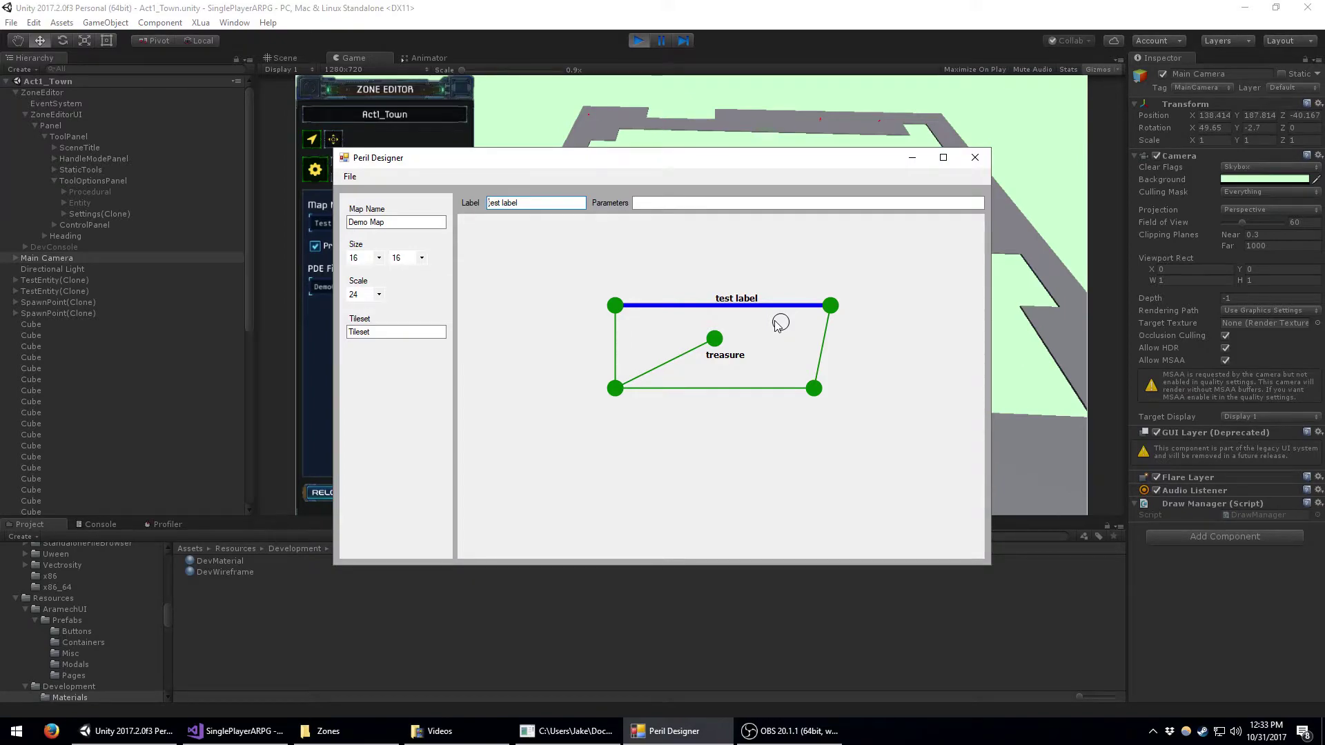
pyautogui.click(744, 254)
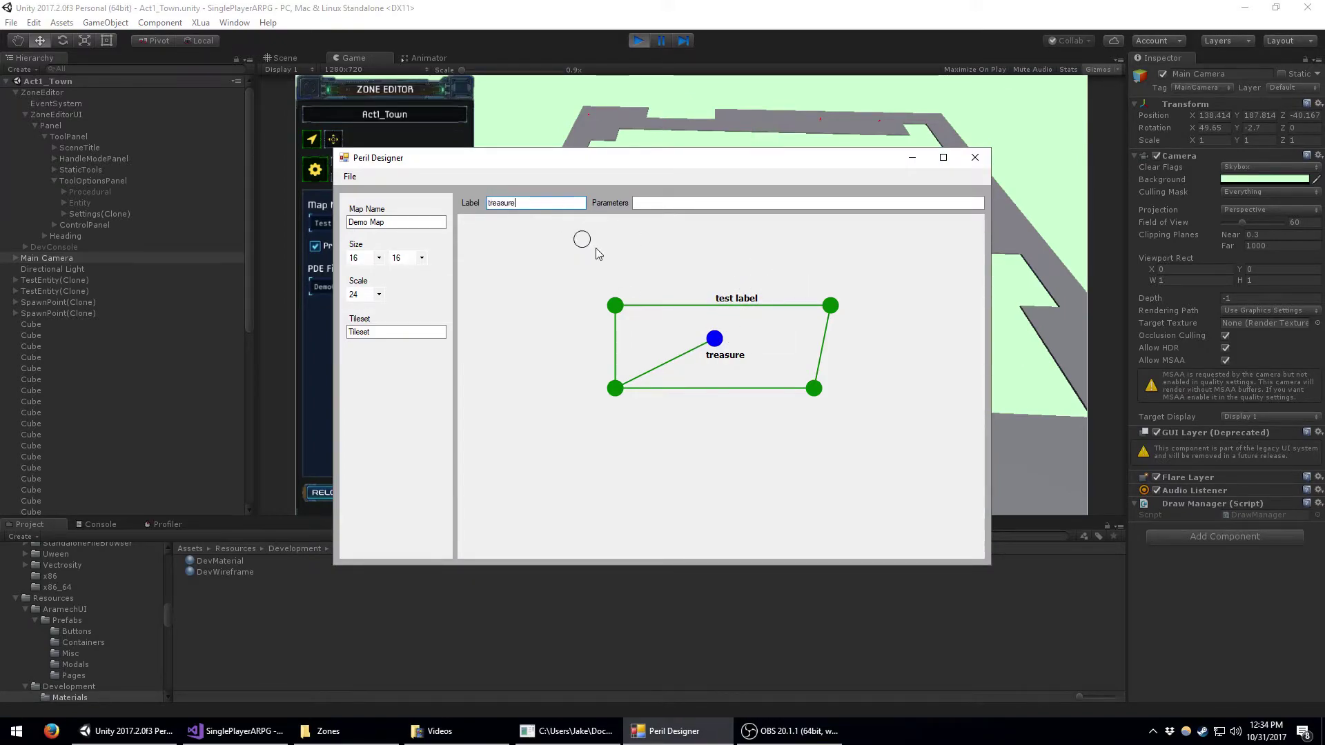
pyautogui.click(782, 304)
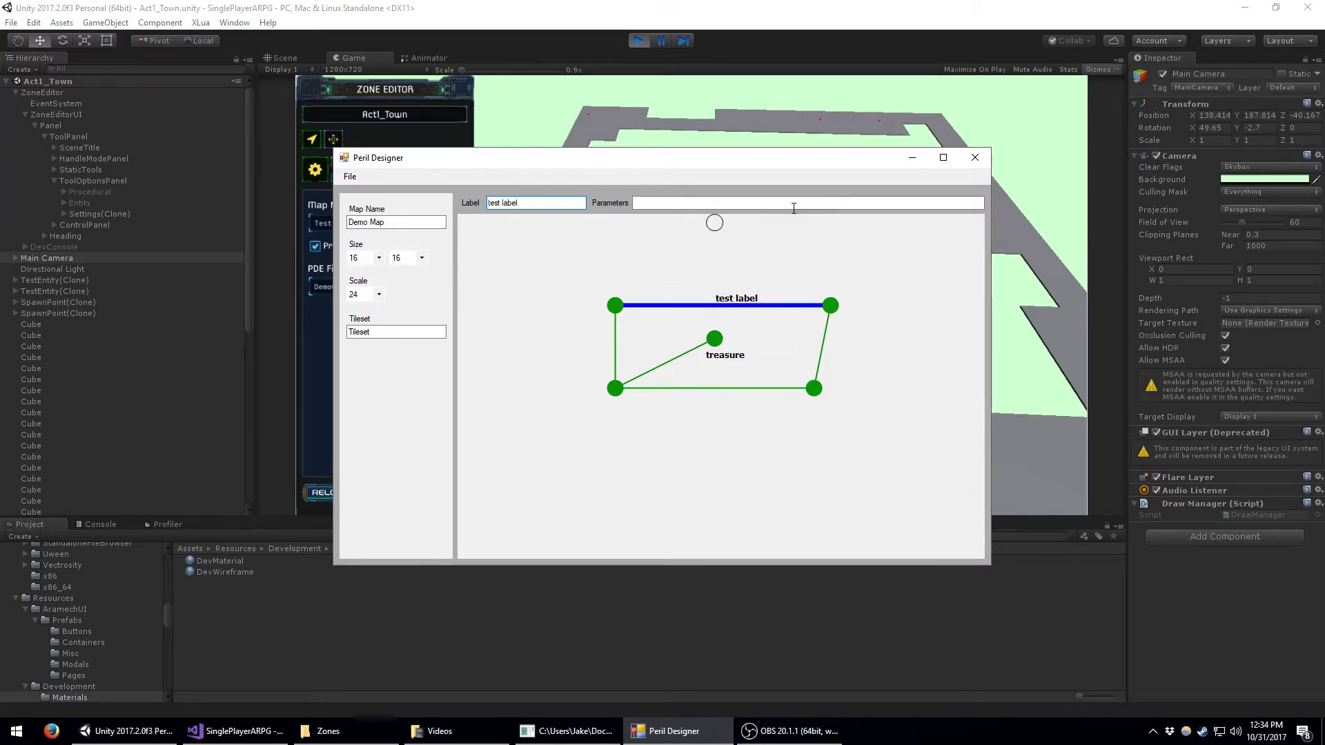
pyautogui.click(911, 163)
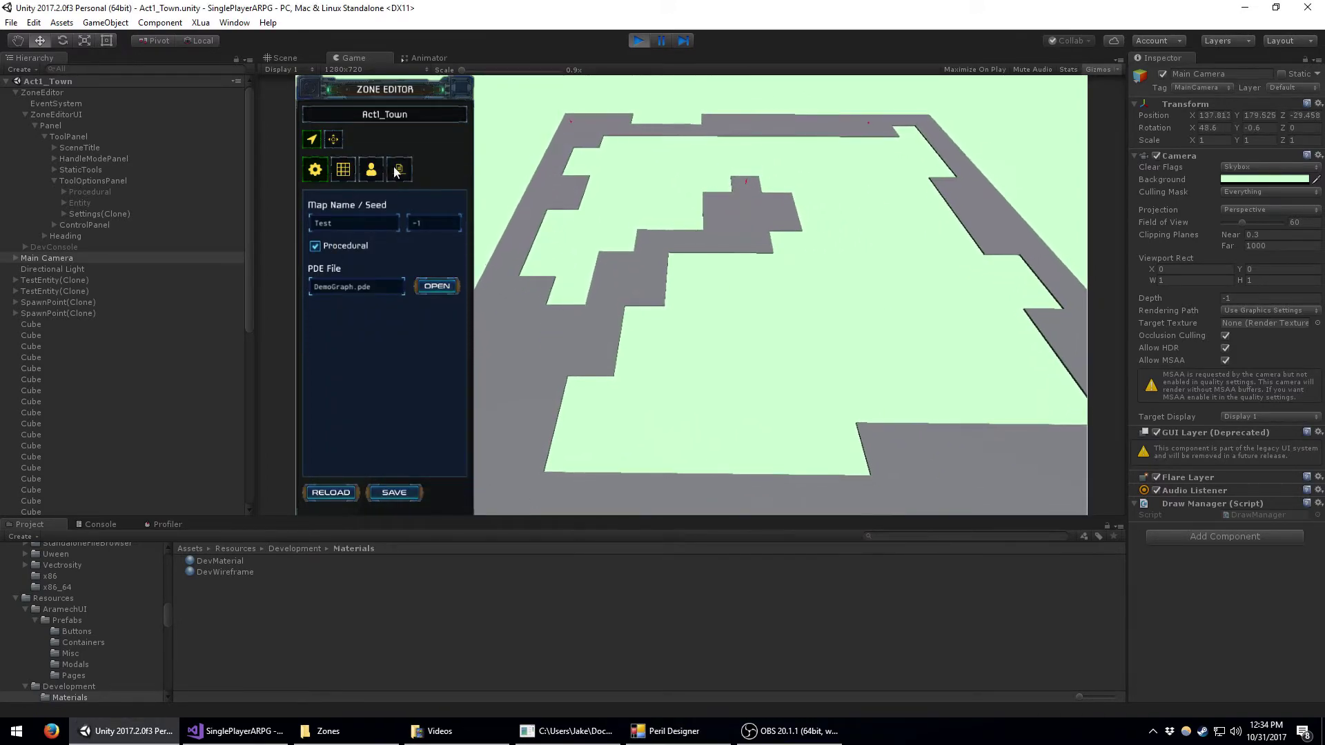
# - Open the procedural tools in the zone editor and regenerate the Act1_Town map several times
pyautogui.click(399, 170)
pyautogui.click(353, 207)
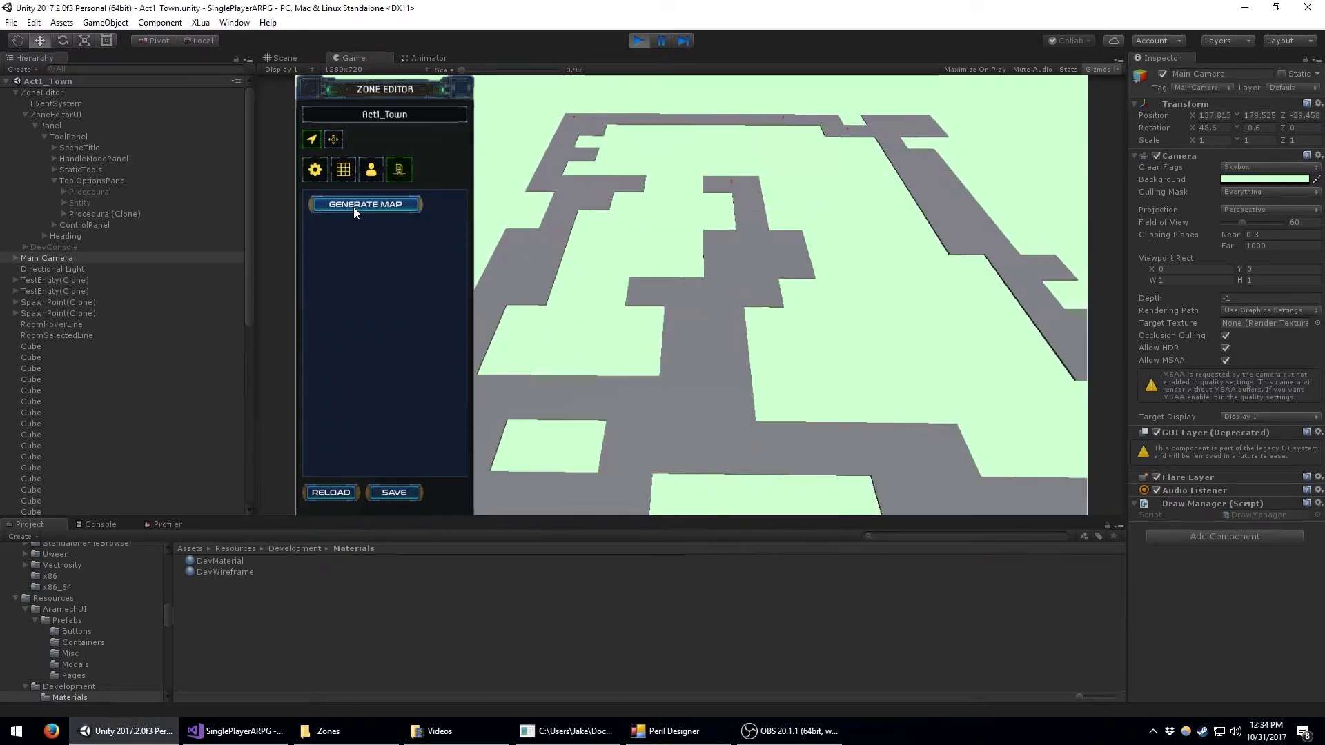
pyautogui.click(353, 207)
pyautogui.click(354, 207)
pyautogui.click(353, 207)
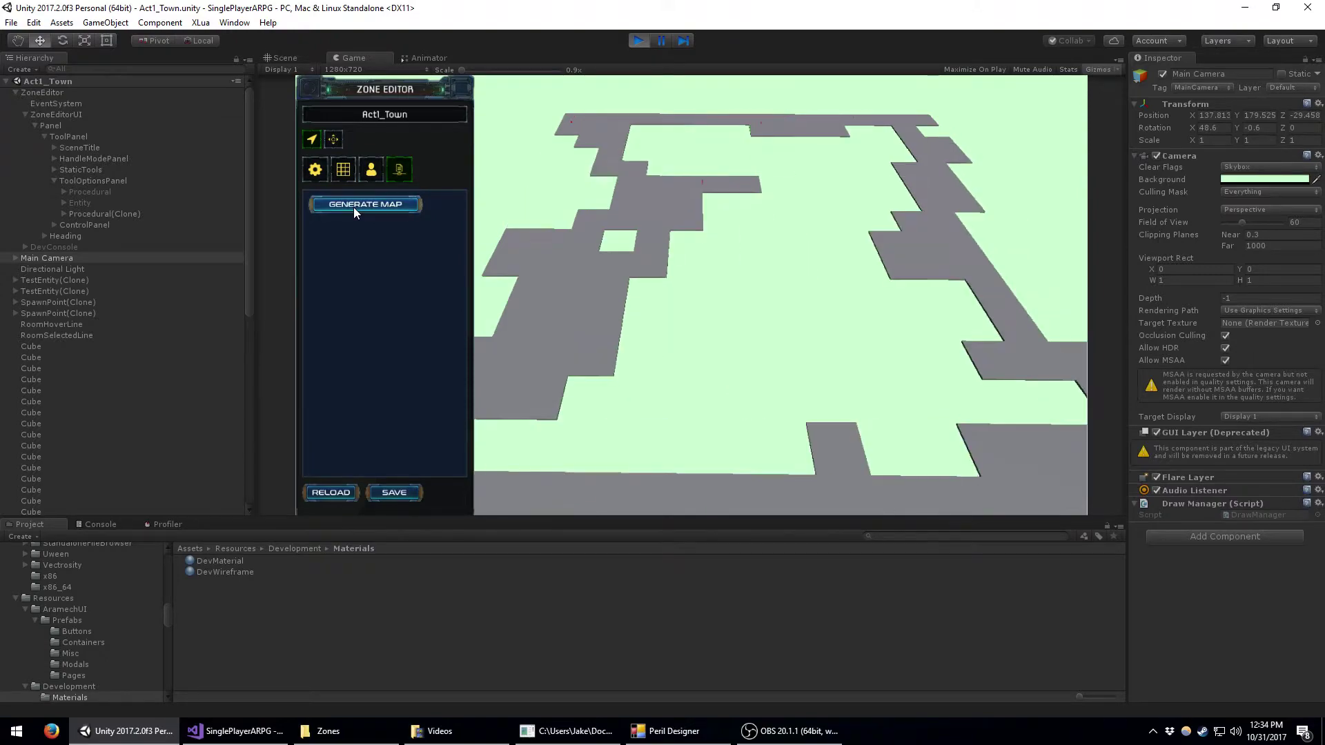
pyautogui.click(354, 208)
pyautogui.click(353, 207)
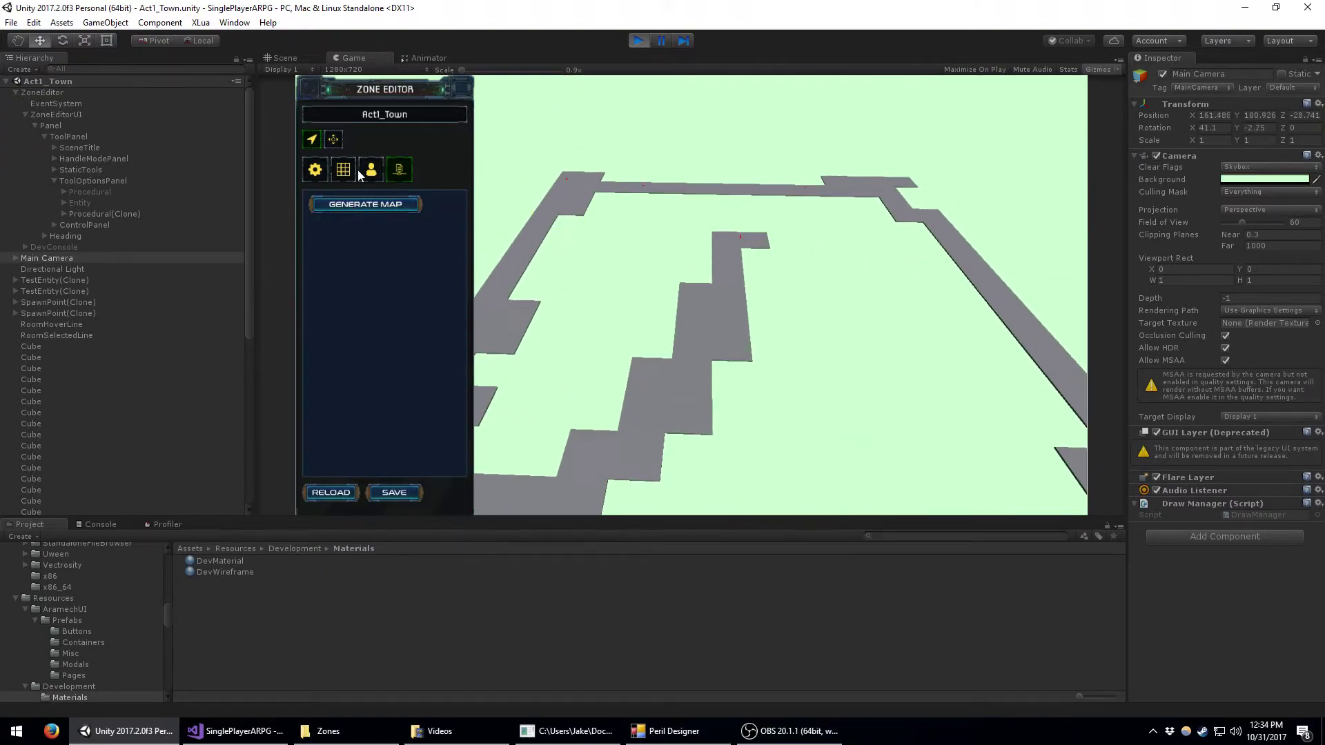
# - Look through the entity types available for placement in the zone editor
pyautogui.click(370, 173)
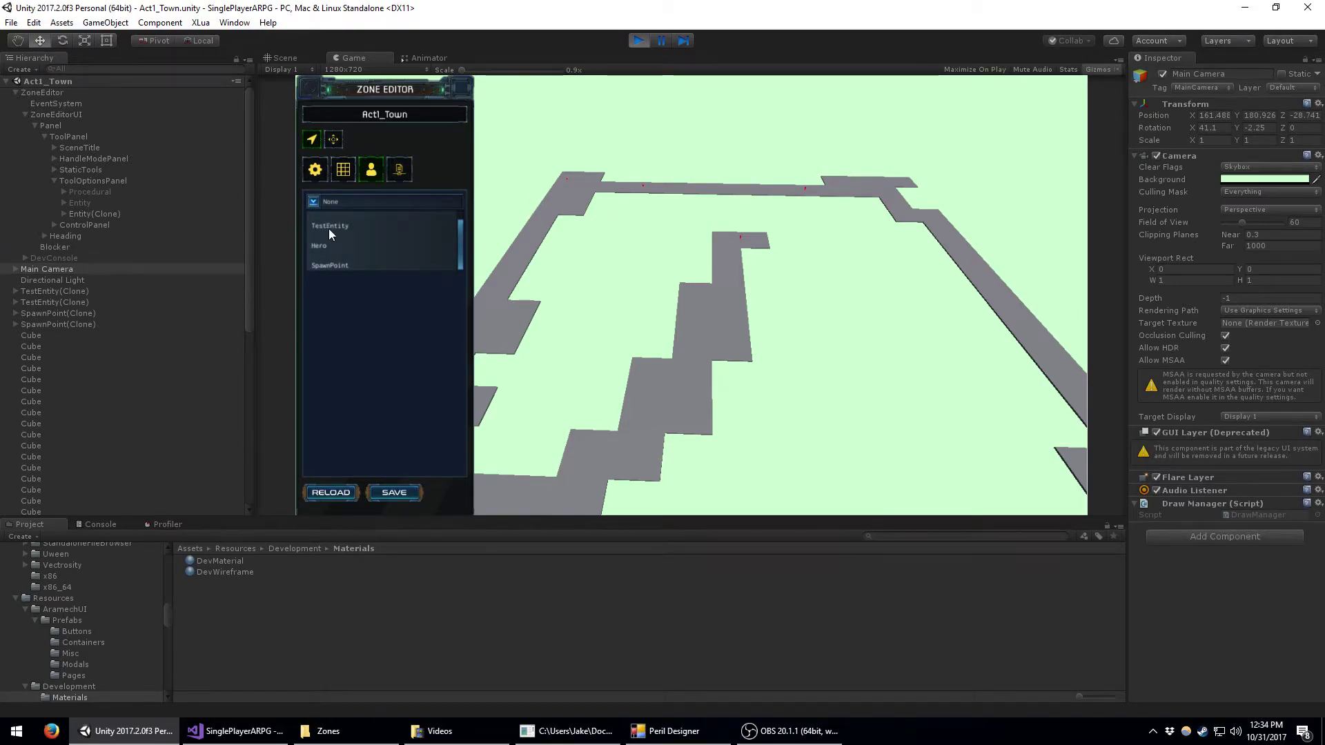
pyautogui.scroll(-2, 391, 234)
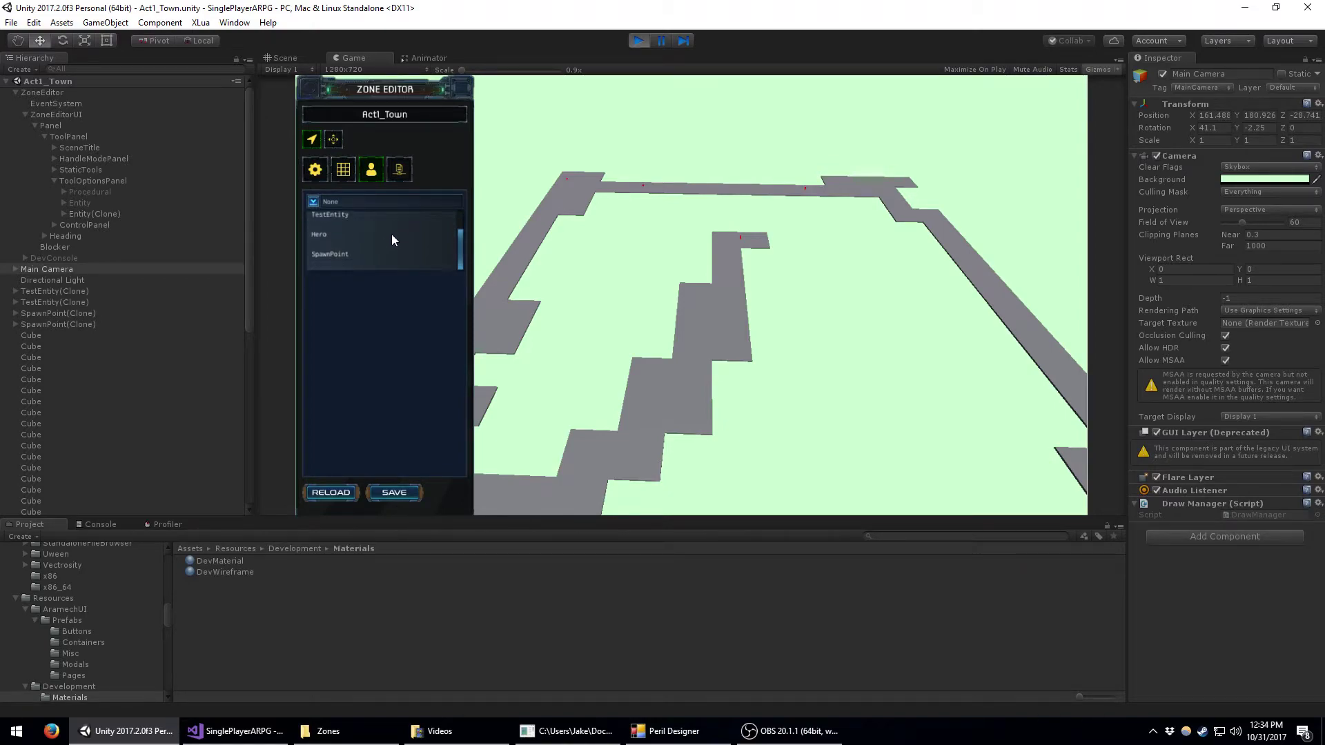
pyautogui.scroll(3, 398, 239)
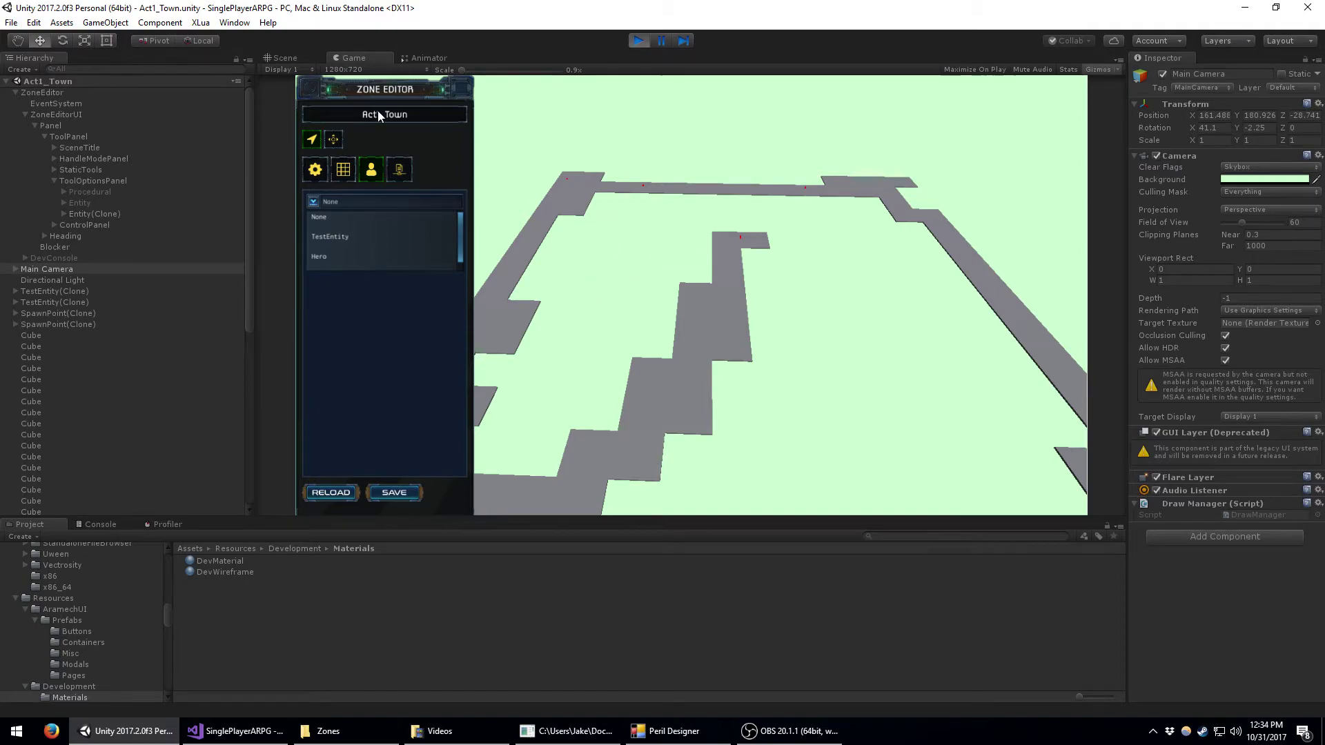
pyautogui.click(312, 176)
# - Fly the camera in close to examine the red entity standing in a room of the generated map
pyautogui.moveTo(603, 185); pyautogui.dragTo(507, 197, button='right')
pyautogui.press('w')
pyautogui.press('d')
pyautogui.press('w')
pyautogui.press('d')
pyautogui.moveTo(954, 243); pyautogui.dragTo(895, 268, button='right')
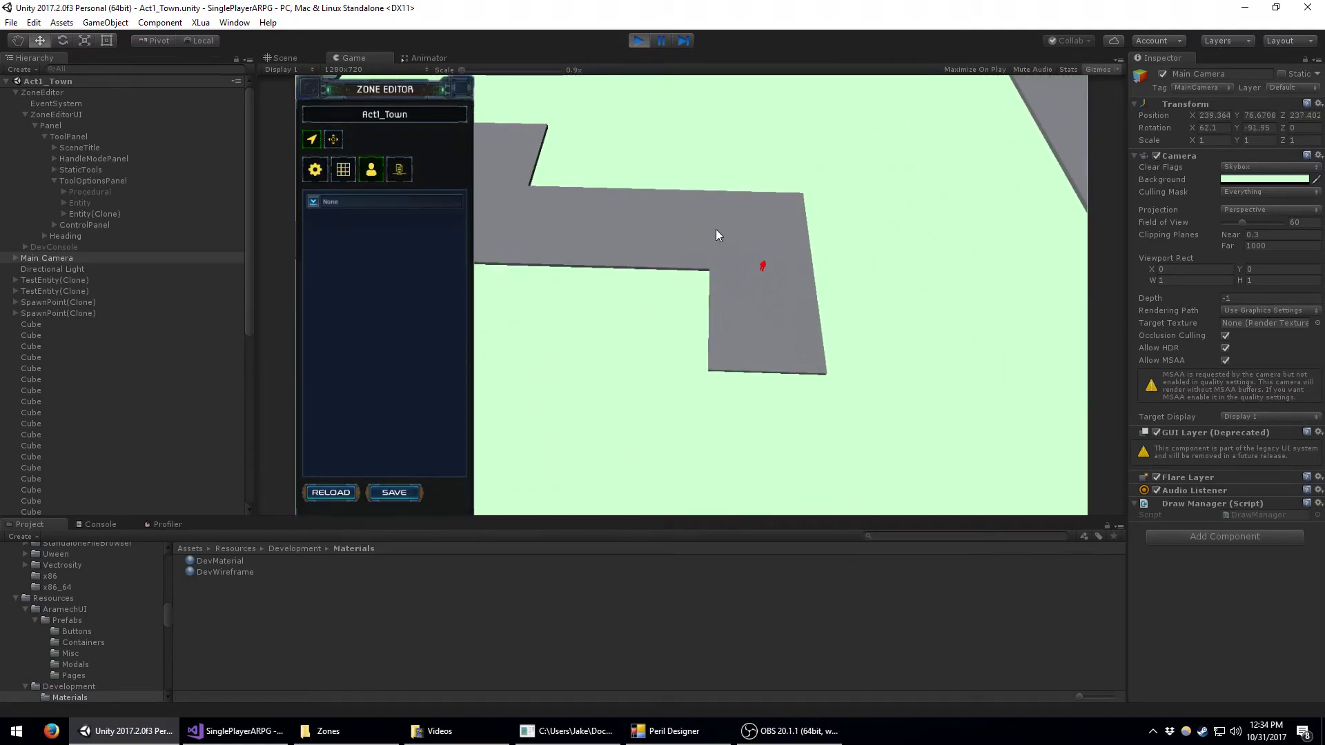
# - Return to the procedural tools and select the room at the end of the inner corridor
pyautogui.click(399, 171)
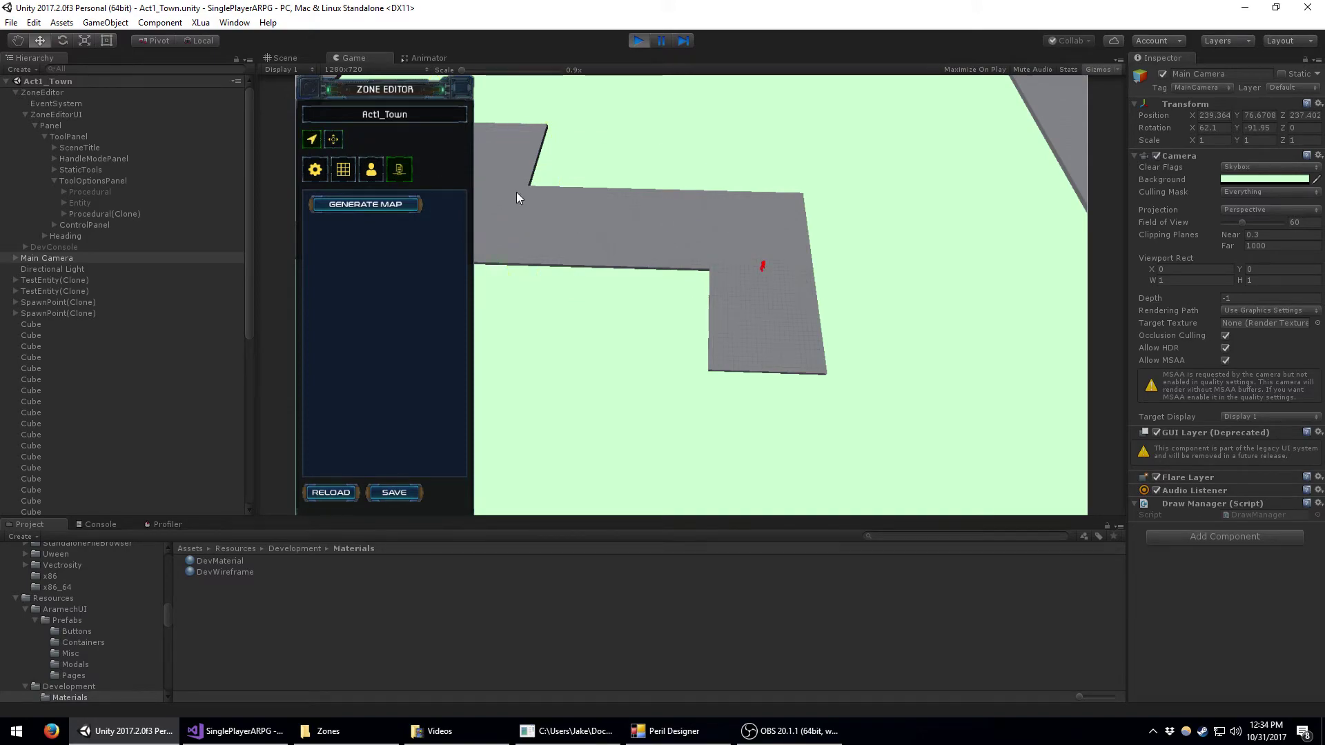
pyautogui.click(769, 318)
pyautogui.click(914, 269)
pyautogui.moveTo(913, 270); pyautogui.dragTo(718, 310, button='right')
pyautogui.press('a')
pyautogui.click(707, 352)
pyautogui.moveTo(784, 373); pyautogui.dragTo(763, 305, button='right')
# - Select the "treasure" node in Peril Designer, then return to Unity to compare it with the selected room
pyautogui.click(674, 731)
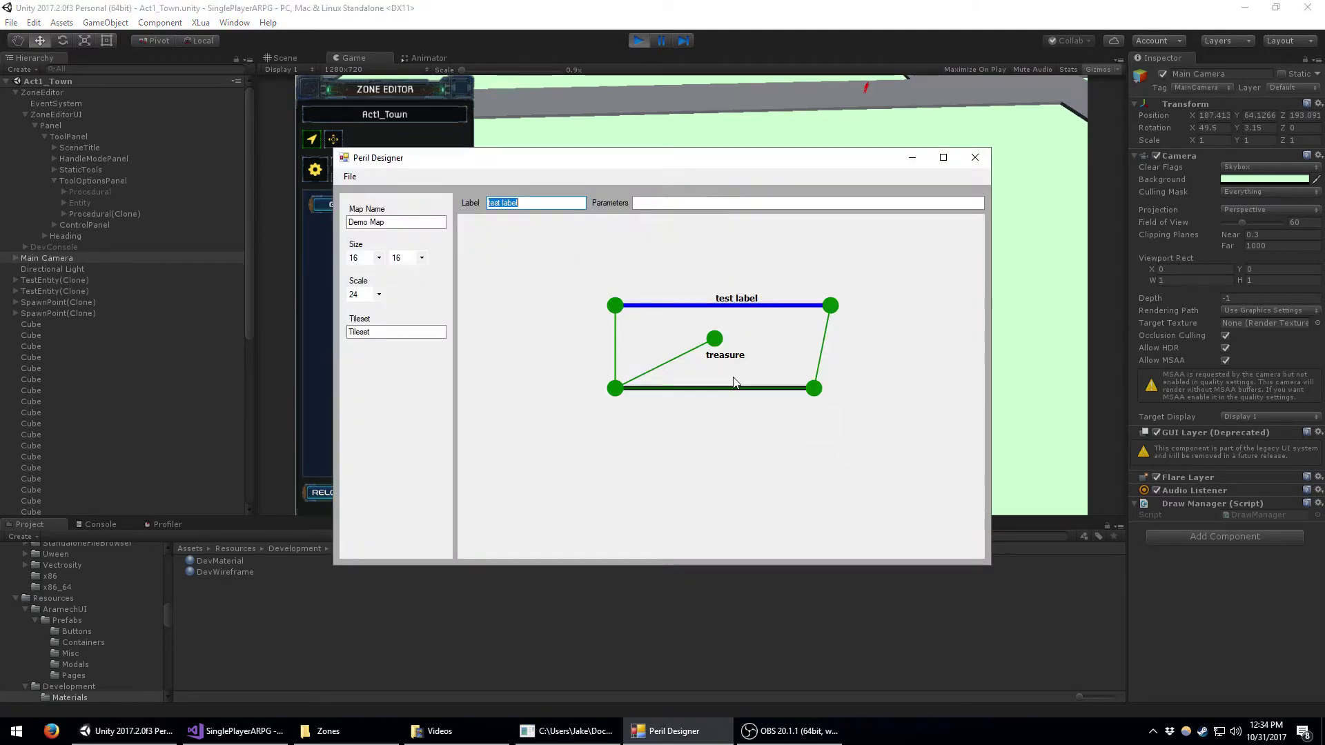
pyautogui.click(714, 338)
pyautogui.click(911, 157)
pyautogui.moveTo(964, 305)
pyautogui.mouseDown(button='right')
pyautogui.moveTo(904, 301)
pyautogui.moveTo(863, 323)
pyautogui.moveTo(952, 307)
pyautogui.mouseUp(button='right')
pyautogui.press('w')
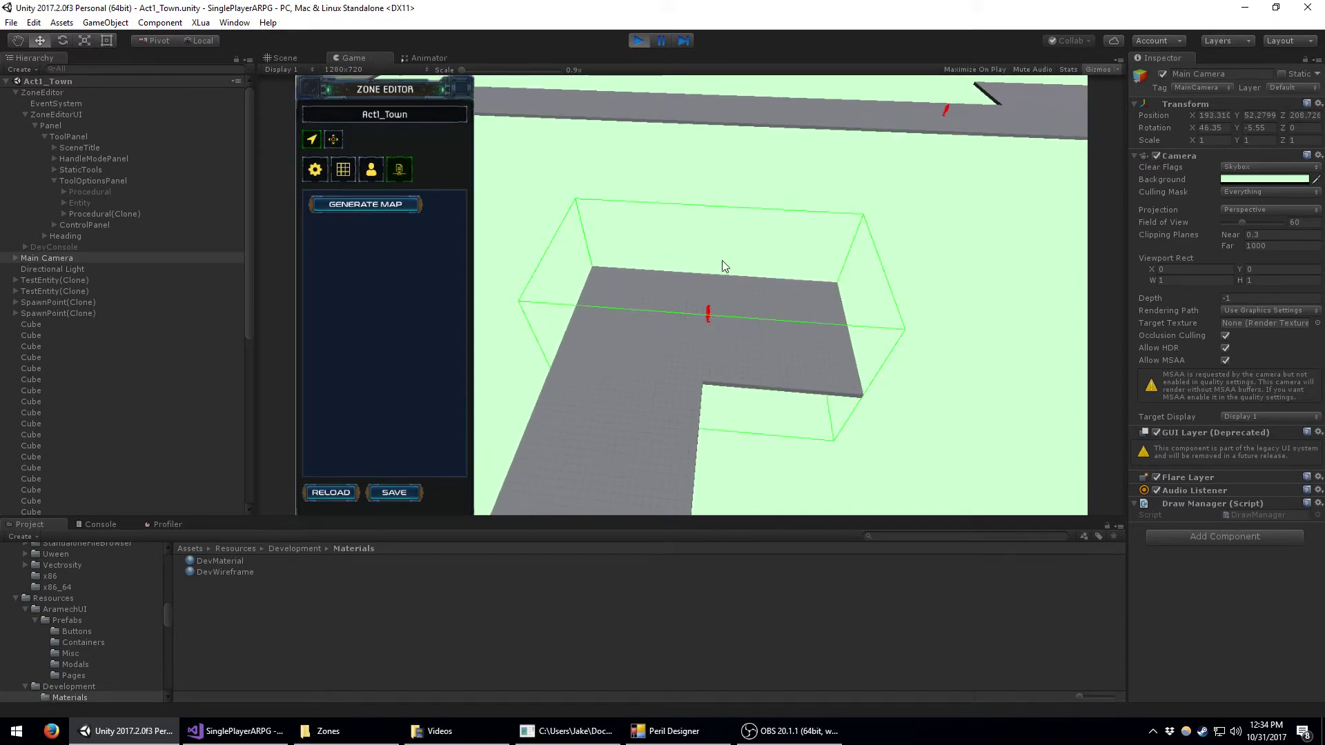
# - Replace the spawn point in the treasure room with a TestEntity
pyautogui.click(370, 169)
pyautogui.click(338, 200)
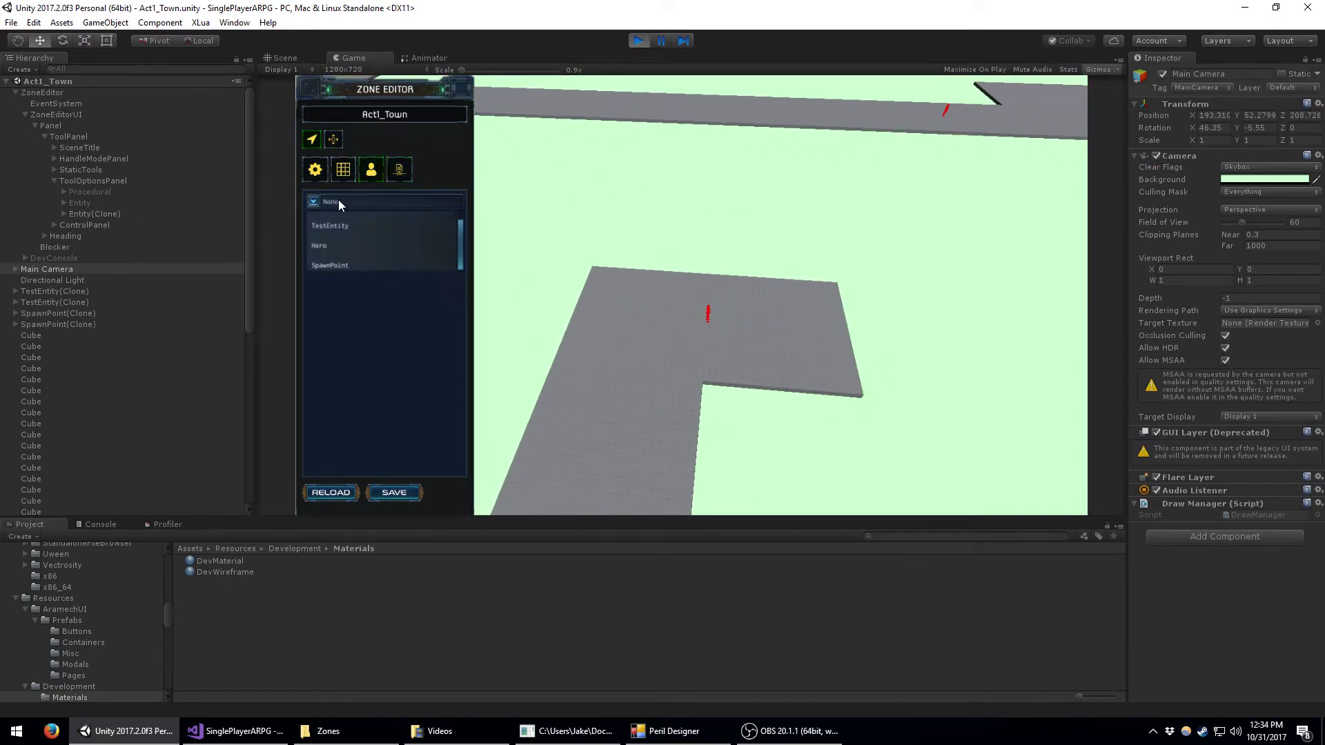
pyautogui.click(344, 225)
pyautogui.moveTo(860, 267); pyautogui.dragTo(697, 281, button='right')
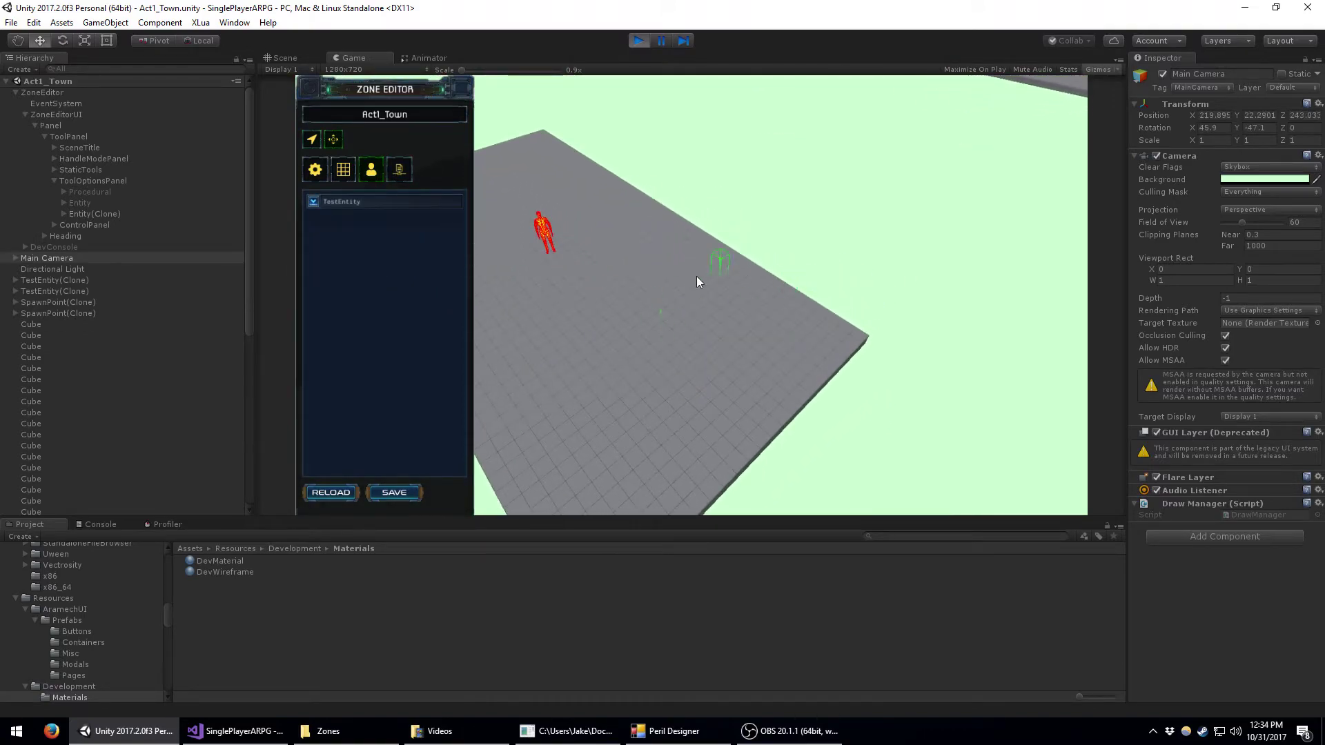
pyautogui.click(689, 347)
pyautogui.click(548, 233)
pyautogui.press('Delete')
pyautogui.click(675, 324)
pyautogui.press('Delete')
pyautogui.click(382, 202)
pyautogui.click(339, 227)
pyautogui.press('s')
pyautogui.press('a')
pyautogui.moveTo(821, 217); pyautogui.dragTo(954, 210, button='right')
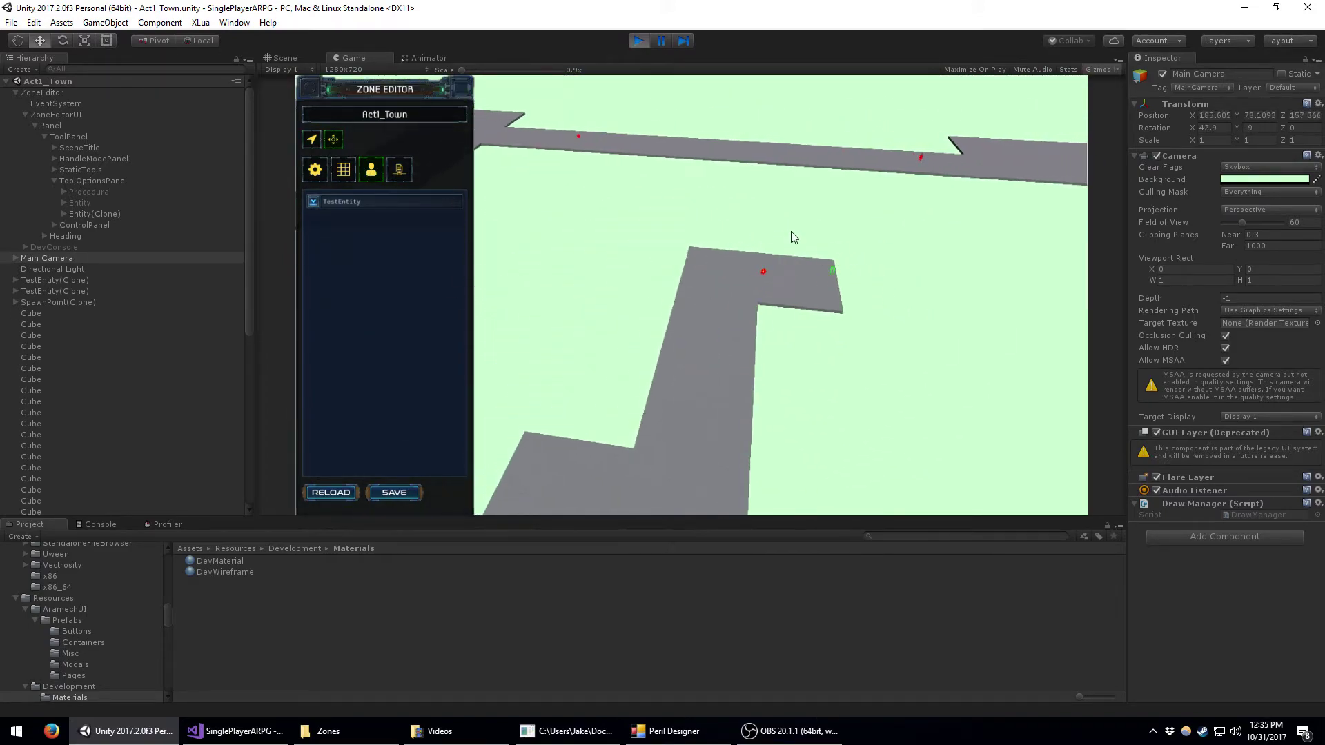
# - Regenerate the map repeatedly from an overhead view to test the TestEntity's placement in the treasure room
pyautogui.click(405, 172)
pyautogui.press('s')
pyautogui.press('a')
pyautogui.moveTo(528, 226); pyautogui.dragTo(598, 240, button='right')
pyautogui.click(363, 206)
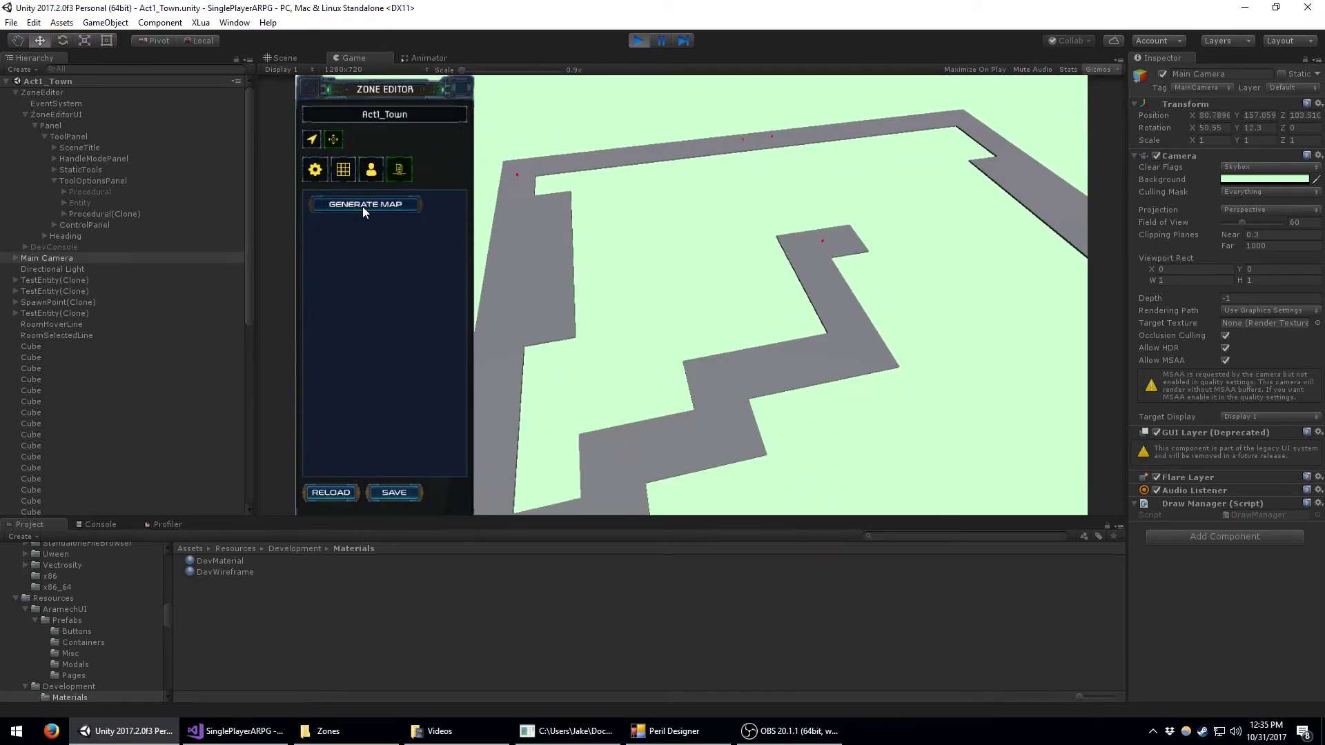
pyautogui.click(363, 205)
pyautogui.click(363, 205)
pyautogui.click(363, 206)
pyautogui.click(363, 205)
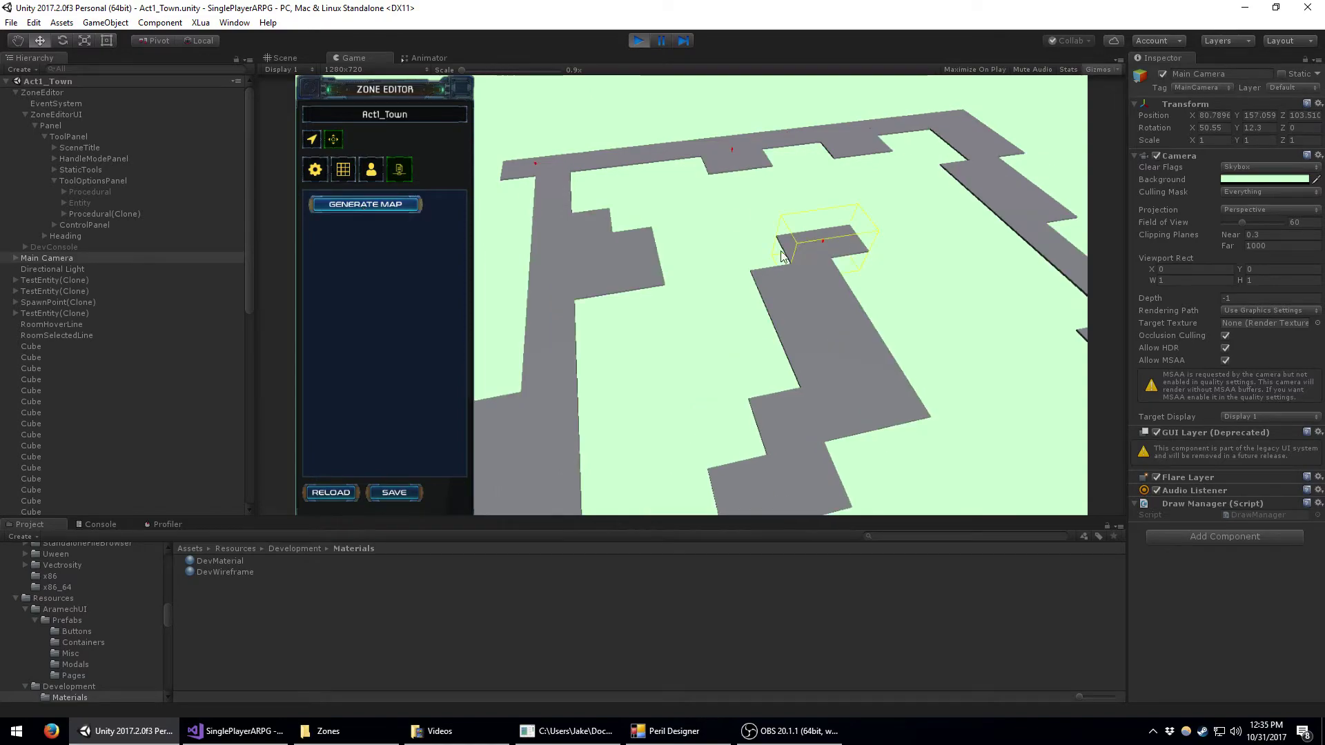
pyautogui.click(379, 207)
pyautogui.click(378, 207)
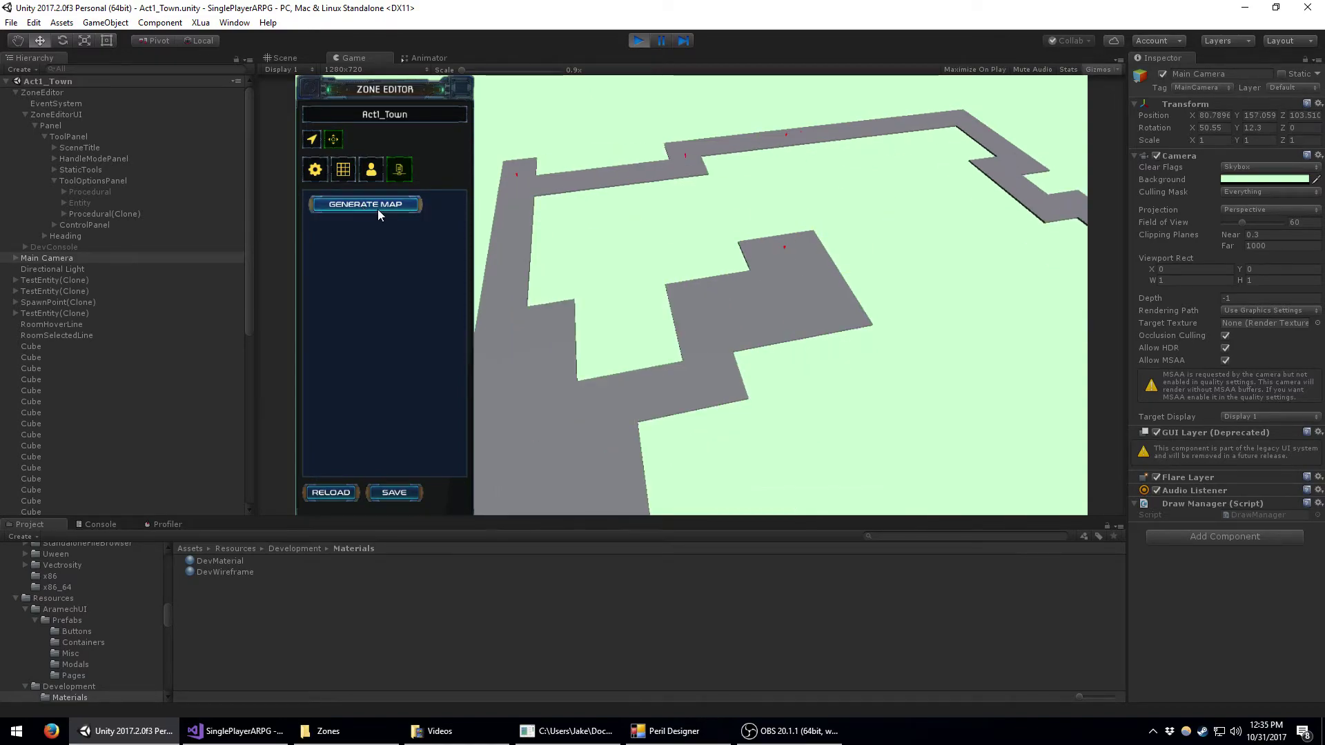
pyautogui.click(378, 207)
# - Compare the "test label" edge in the Peril Designer graph with the entities along the map's far corridor
pyautogui.hotkey('alt', 'Tab')
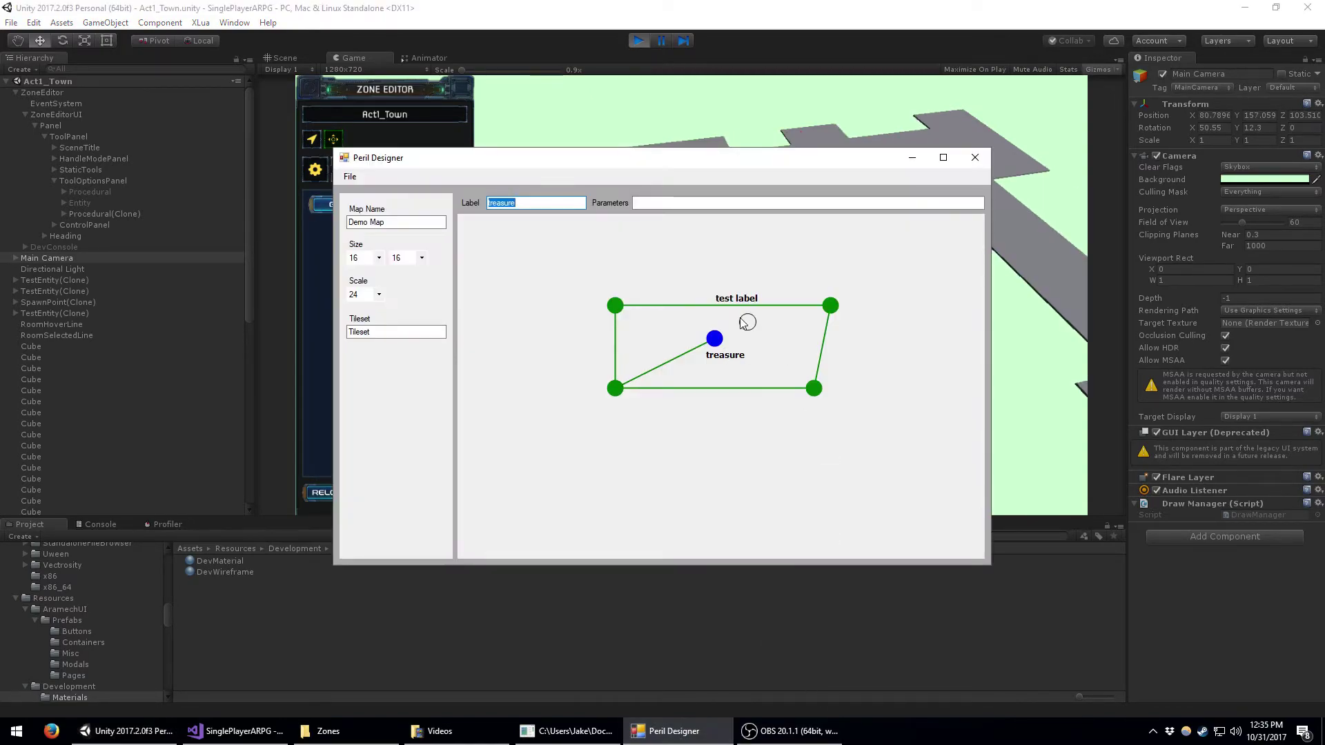
pyautogui.click(911, 157)
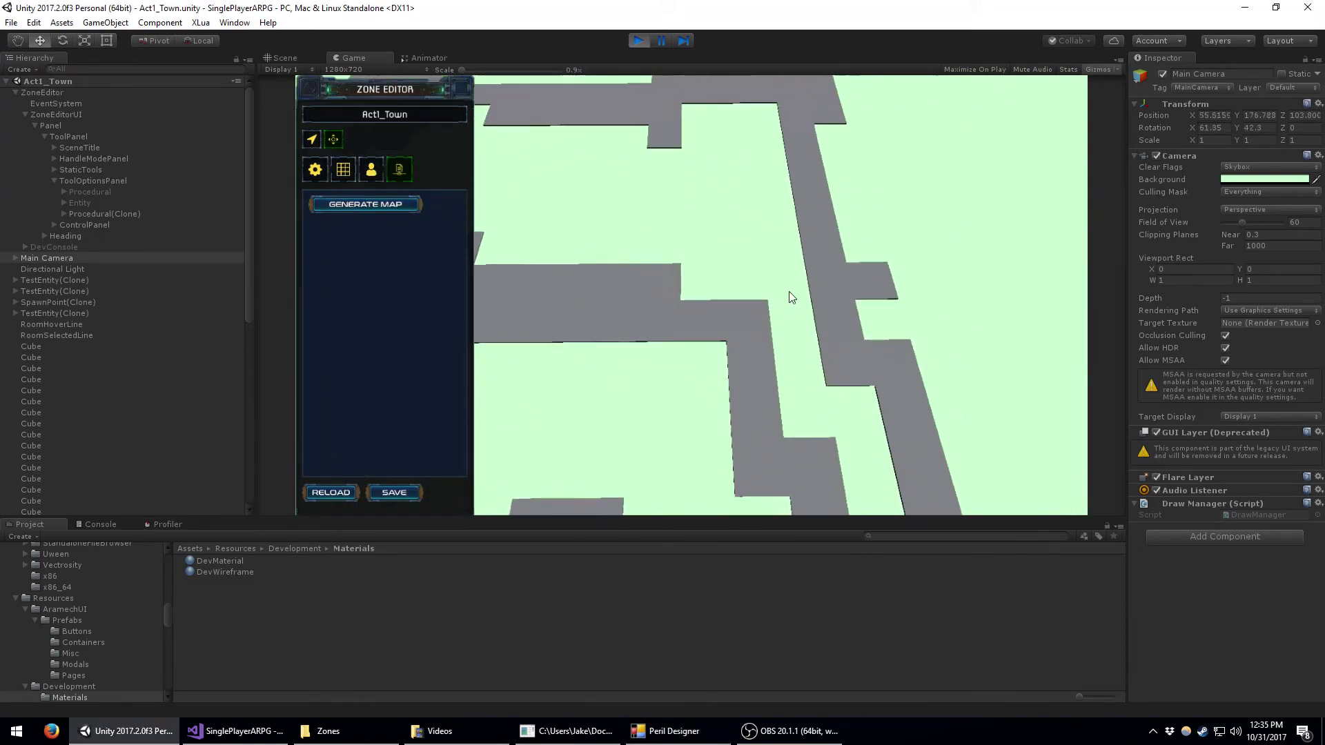
pyautogui.press('w')
pyautogui.press('d')
pyautogui.moveTo(662, 260); pyautogui.dragTo(534, 243, button='right')
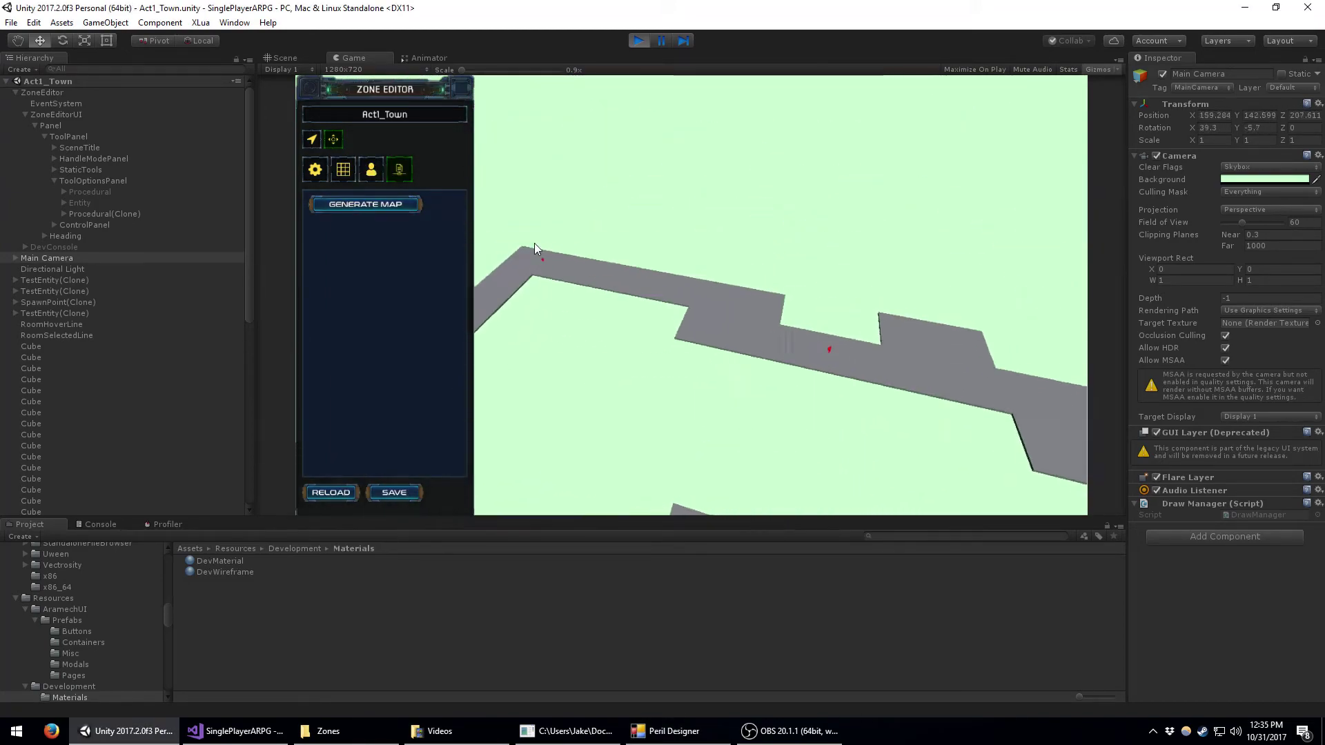
pyautogui.moveTo(925, 220); pyautogui.dragTo(949, 297, button='right')
pyautogui.hotkey('alt', 'Tab')
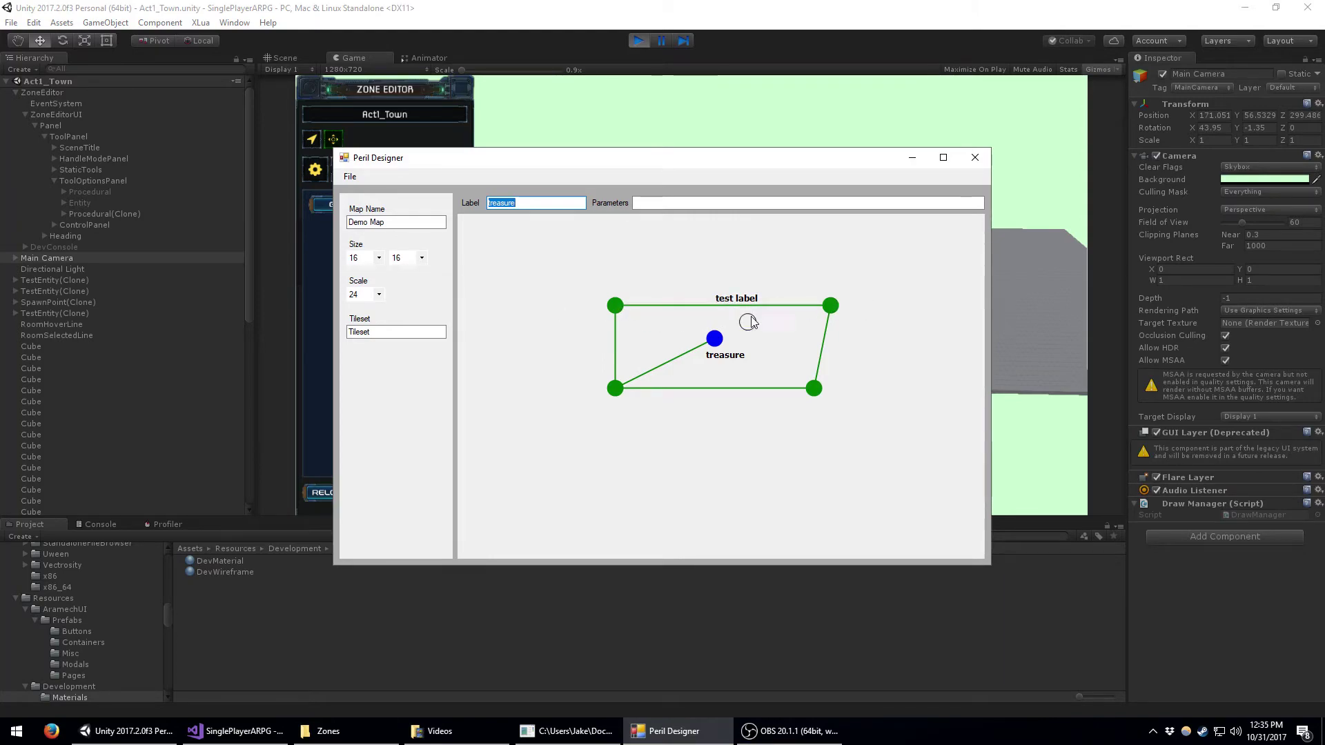
pyautogui.click(911, 158)
# - Regenerate the map several more times, checking where the entities land along the far corridor after each run
pyautogui.moveTo(787, 152); pyautogui.dragTo(727, 285, button='right')
pyautogui.moveTo(752, 200)
pyautogui.mouseDown(button='right')
pyautogui.moveTo(672, 141)
pyautogui.moveTo(691, 129)
pyautogui.moveTo(353, 192)
pyautogui.moveTo(843, 149)
pyautogui.moveTo(799, 200)
pyautogui.moveTo(346, 225)
pyautogui.moveTo(586, 178)
pyautogui.moveTo(834, 154)
pyautogui.moveTo(735, 188)
pyautogui.mouseUp(button='right')
pyautogui.press('s')
pyautogui.click(374, 205)
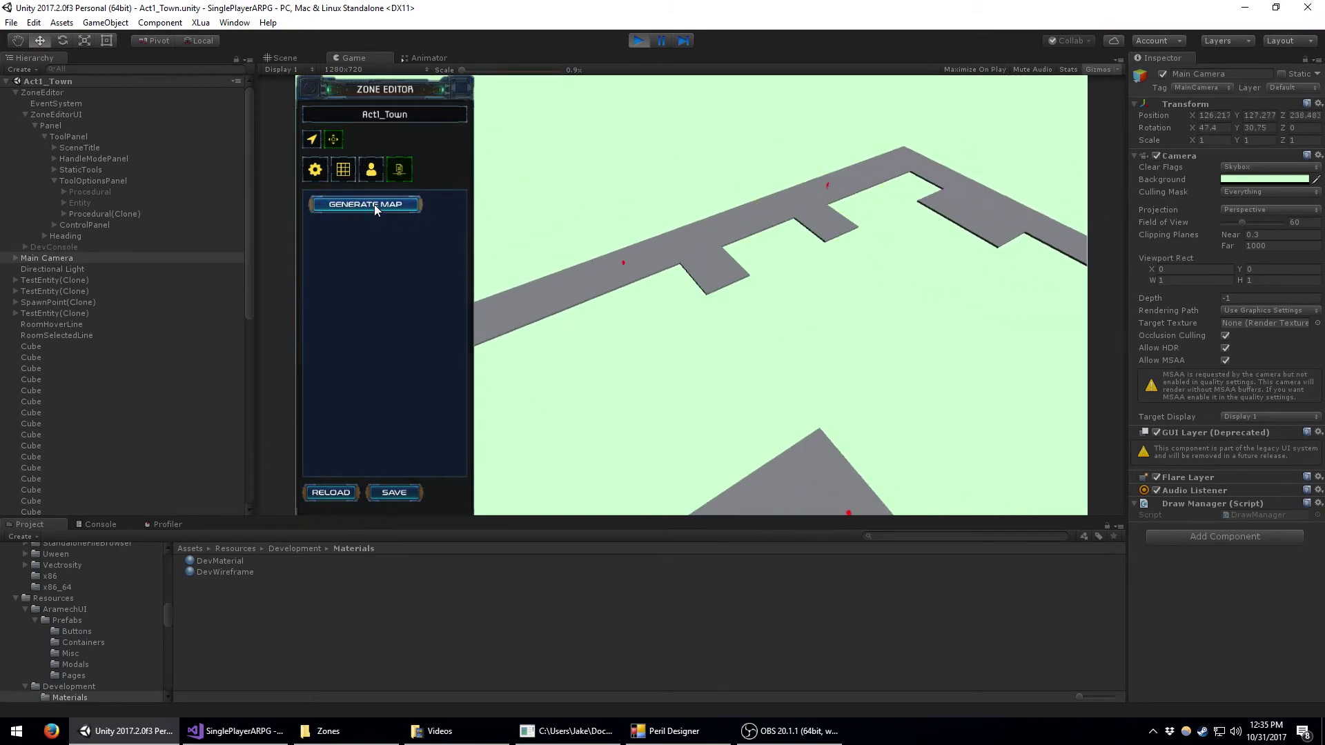
pyautogui.click(374, 204)
pyautogui.moveTo(818, 145); pyautogui.dragTo(643, 163, button='right')
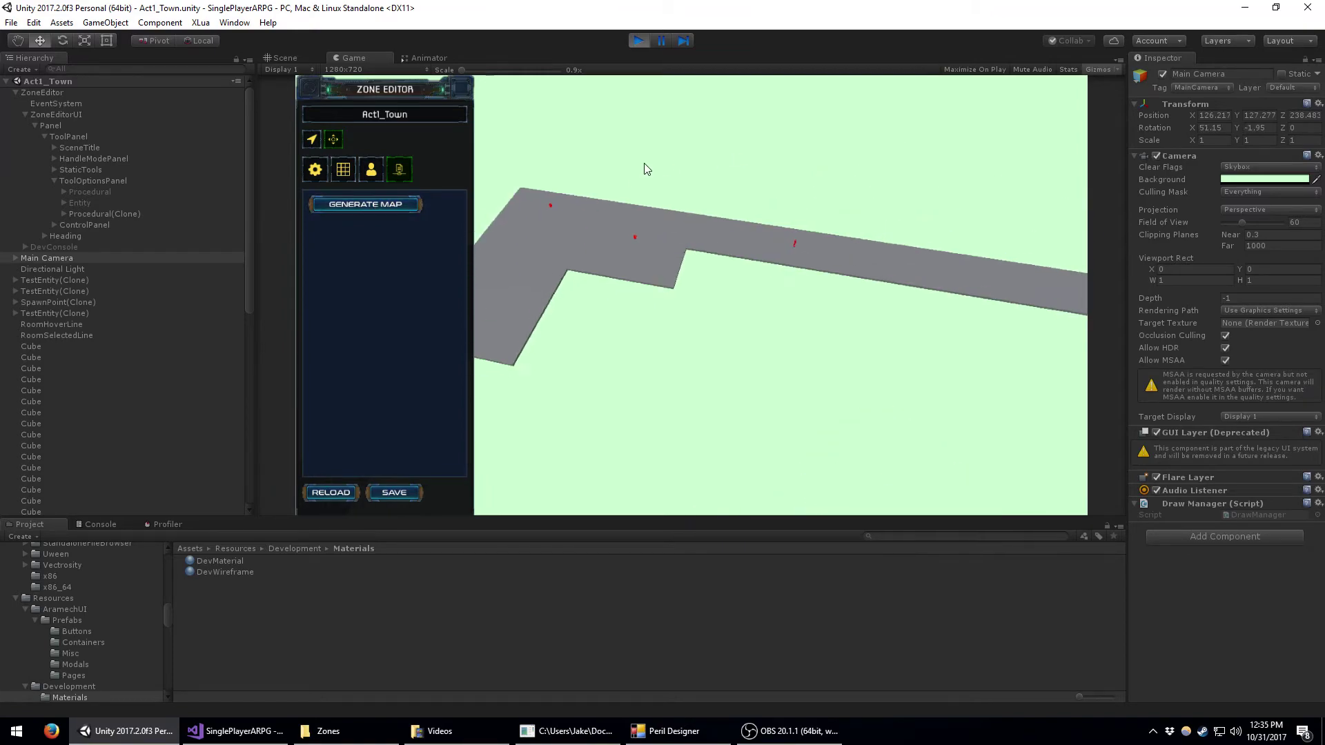
pyautogui.click(372, 204)
pyautogui.moveTo(372, 204); pyautogui.dragTo(803, 156, button='right')
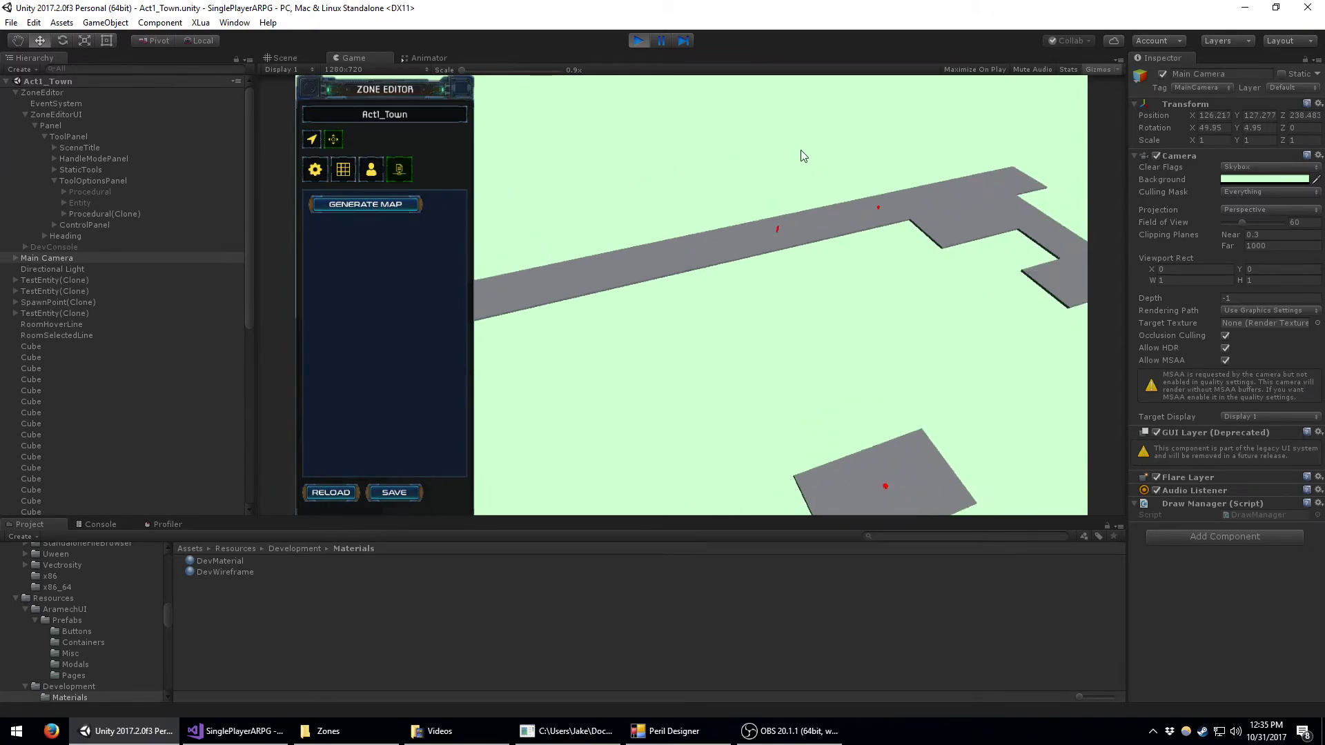
pyautogui.click(384, 205)
pyautogui.click(384, 205)
pyautogui.click(383, 205)
pyautogui.moveTo(769, 153); pyautogui.dragTo(659, 160, button='right')
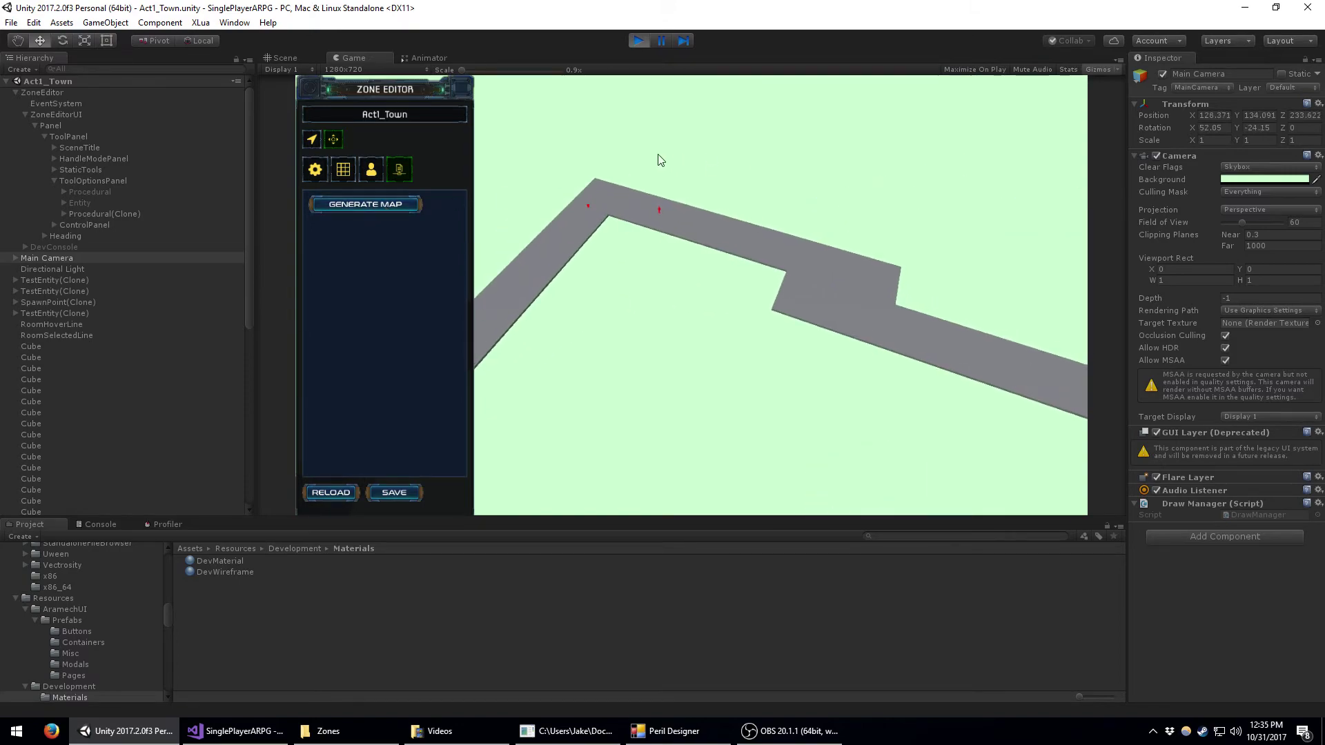
# - Regenerate the map once more and inspect the treasure branch inside the corridor loop from overhead
pyautogui.click(384, 206)
pyautogui.moveTo(372, 204); pyautogui.dragTo(702, 653, button='right')
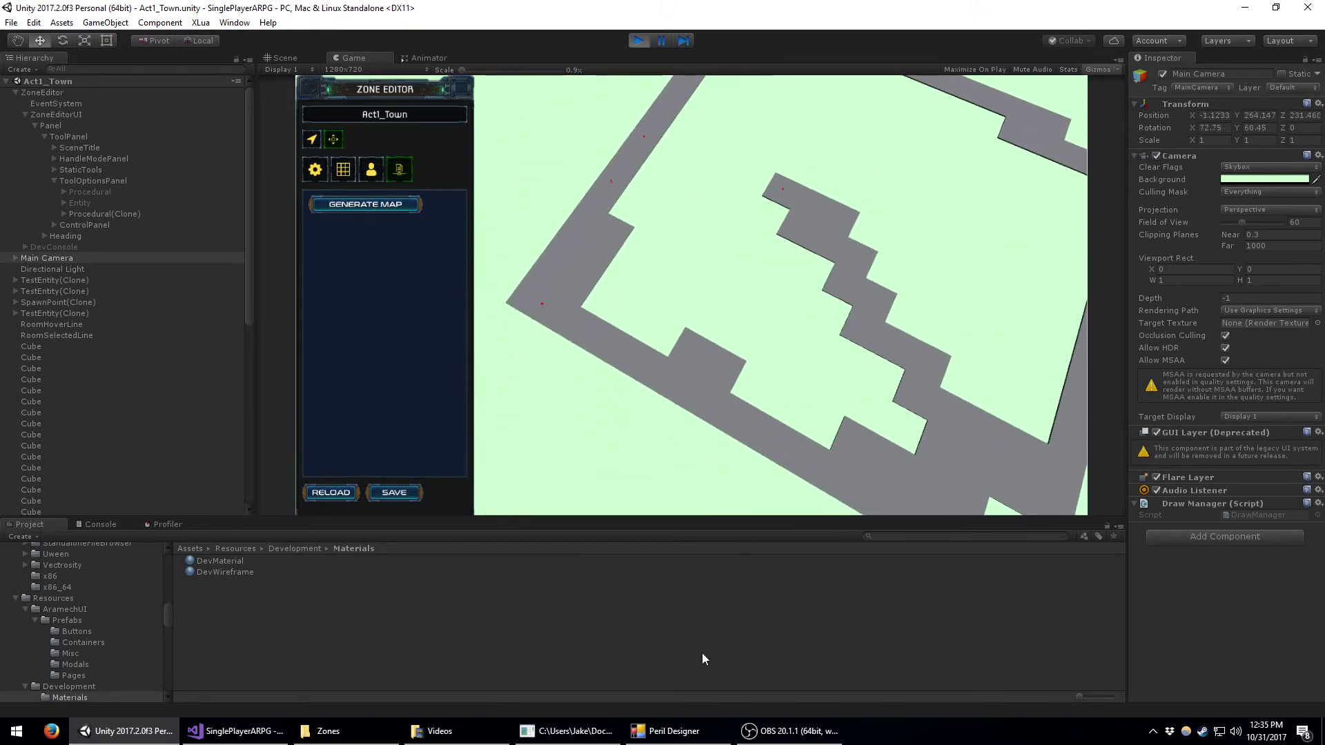
# - Switch to Peril Designer and replace the node inside the loop with an outside node labelled "treasure", connected to the loop's lower-left node
pyautogui.click(673, 730)
pyautogui.rightClick(720, 342)
pyautogui.rightClick(720, 343)
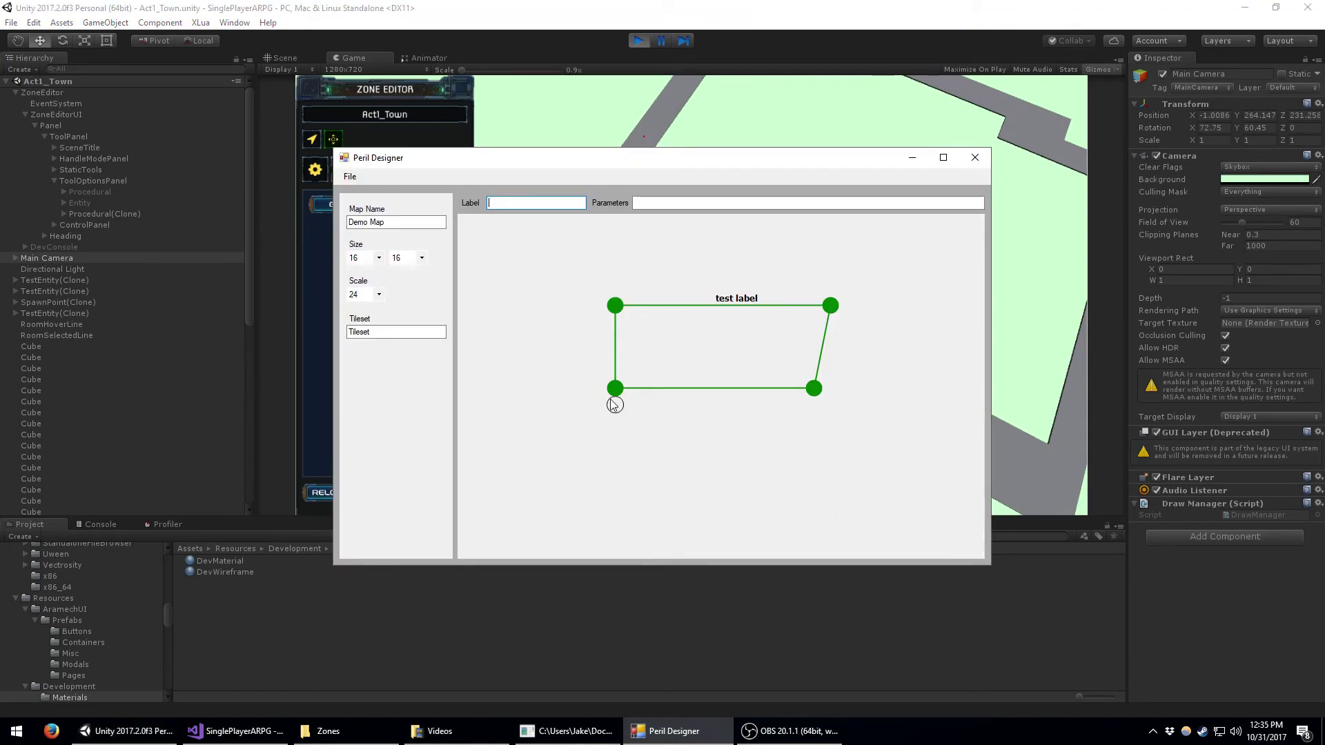
pyautogui.moveTo(607, 397); pyautogui.dragTo(500, 323)
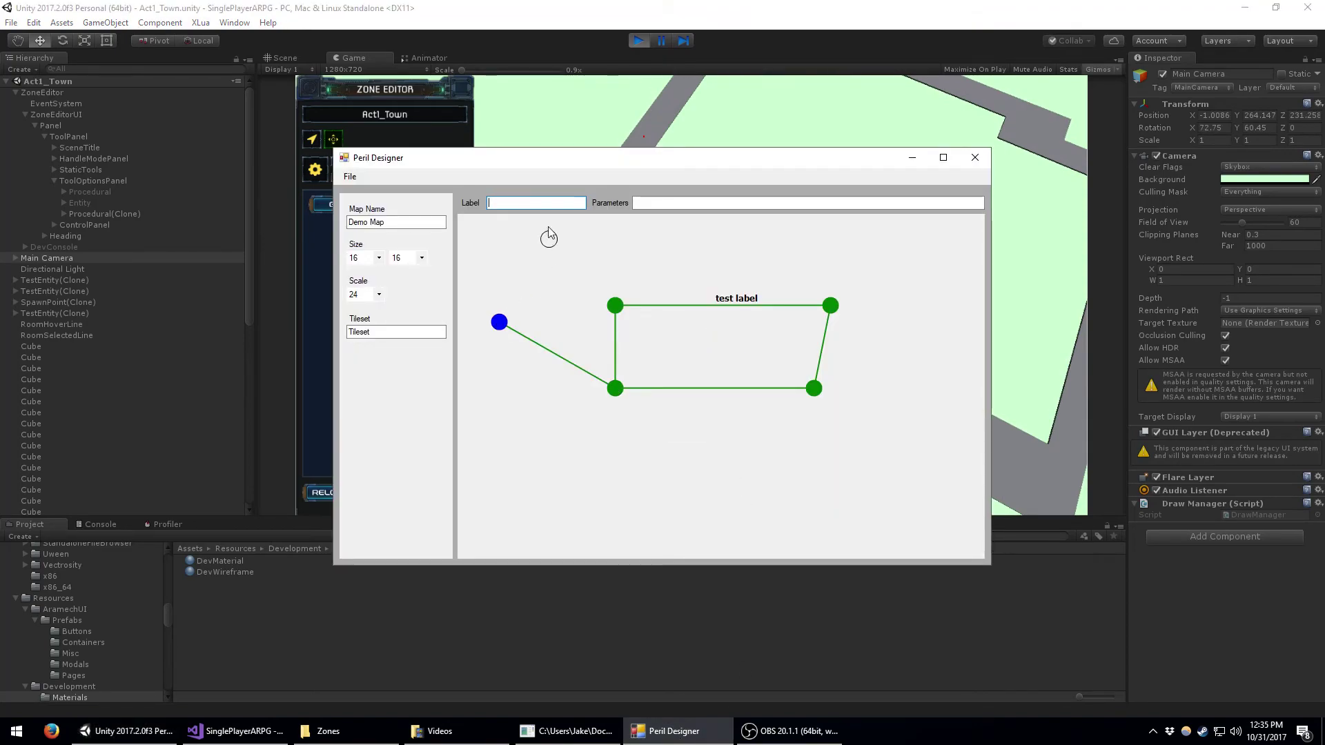
pyautogui.write('asure')
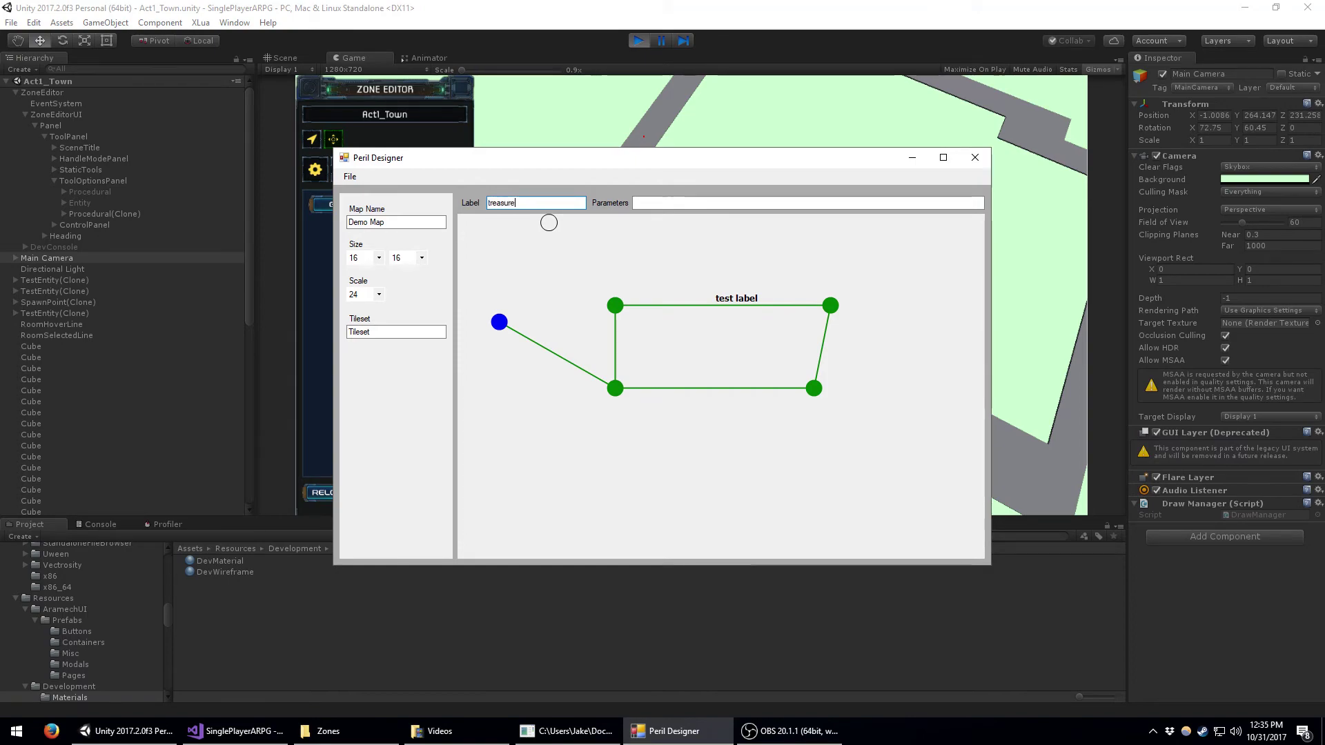
# - Save the edited graph over the existing DemoGraph.pde file
pyautogui.click(350, 176)
pyautogui.click(373, 226)
pyautogui.doubleClick(526, 296)
pyautogui.click(696, 365)
# - Reload DemoGraph.pde as the PDE file in the zone editor's map settings
pyautogui.click(316, 171)
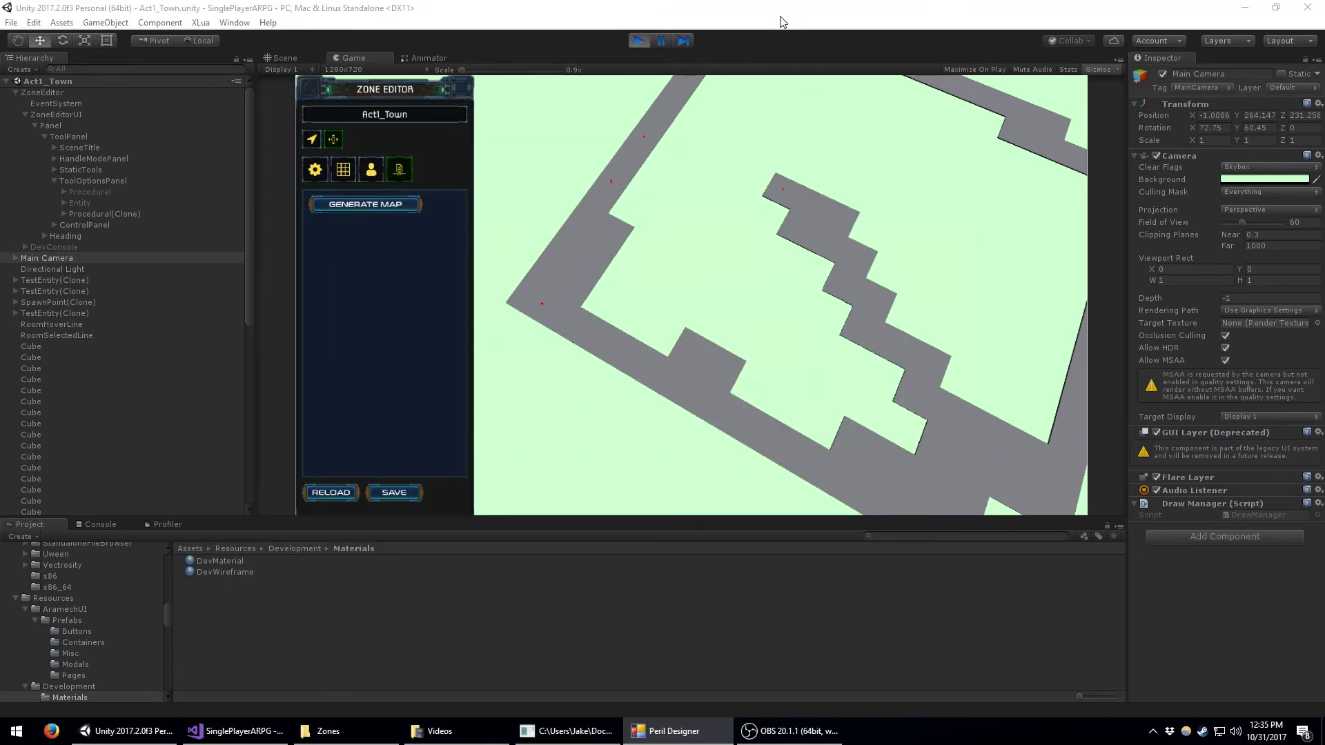
pyautogui.click(316, 171)
pyautogui.click(437, 285)
pyautogui.doubleClick(607, 268)
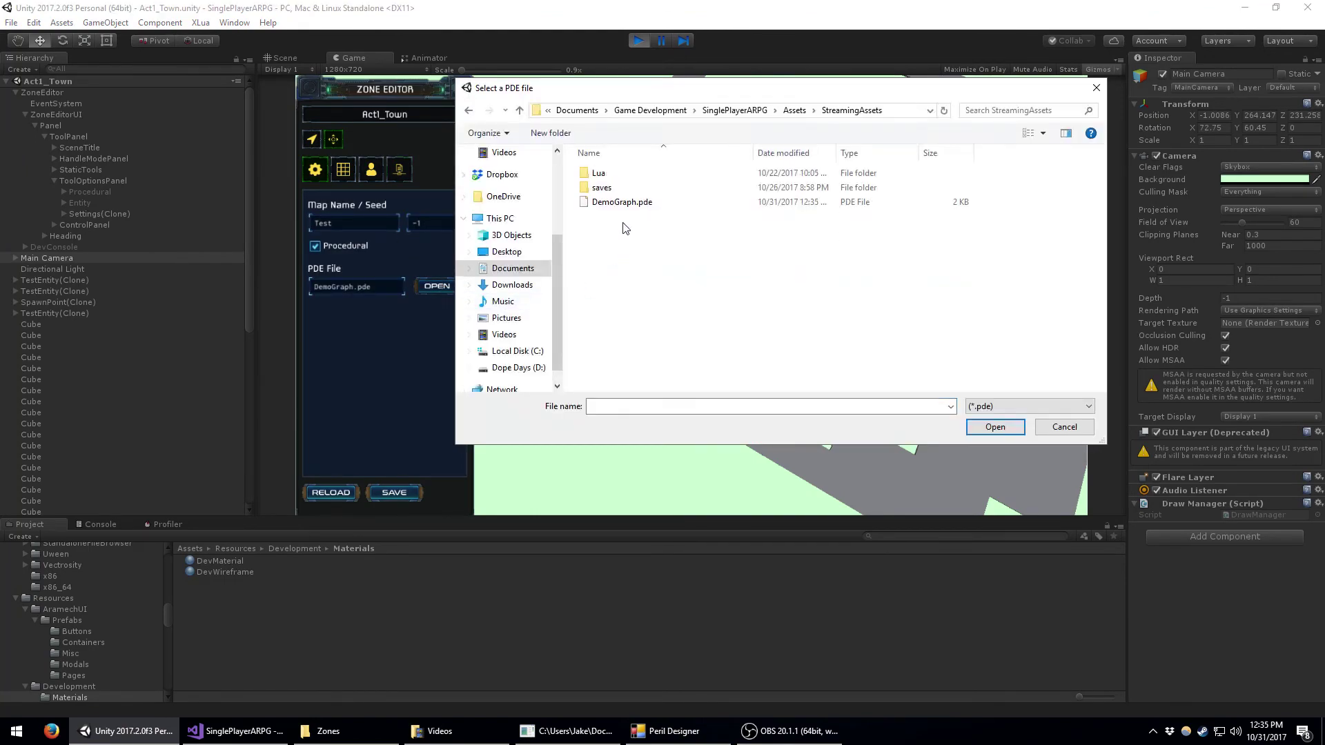
pyautogui.doubleClick(611, 201)
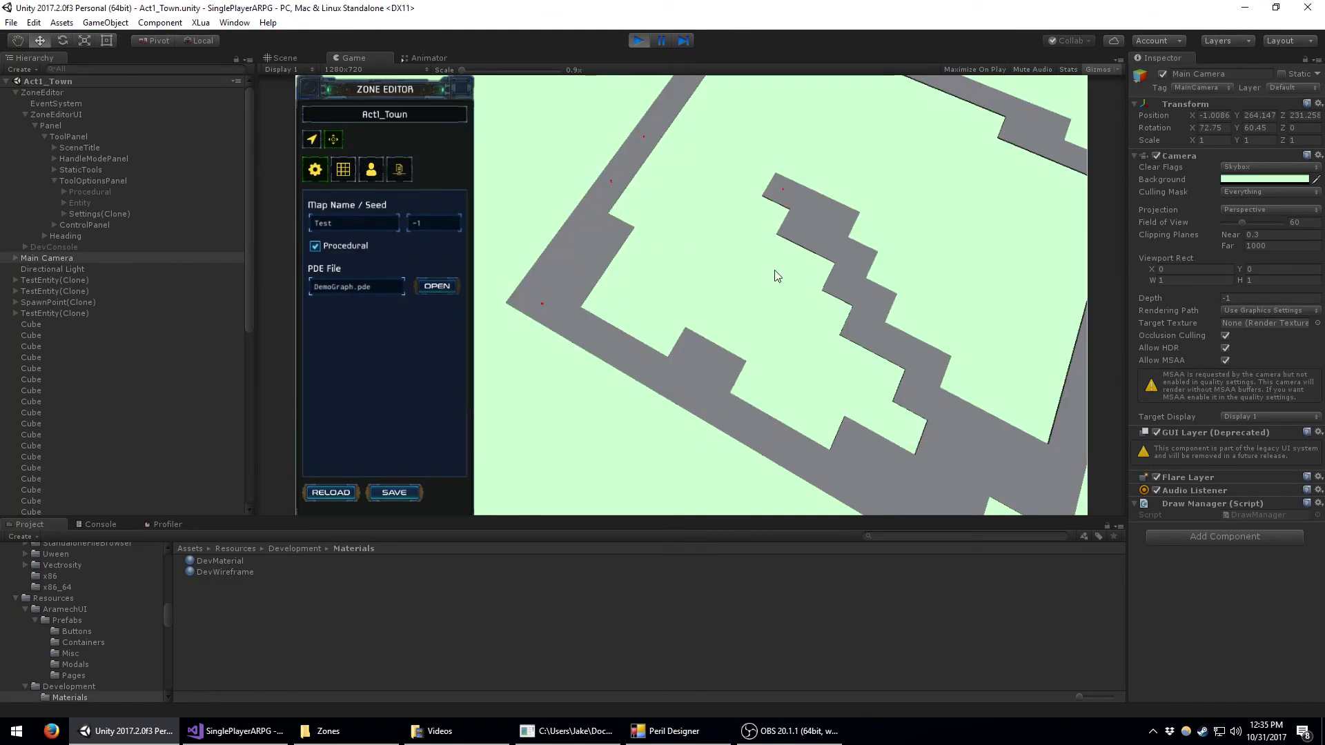
# - Generate a map from the updated graph and inspect the treasure branch outside the main loop
pyautogui.click(400, 170)
pyautogui.click(382, 206)
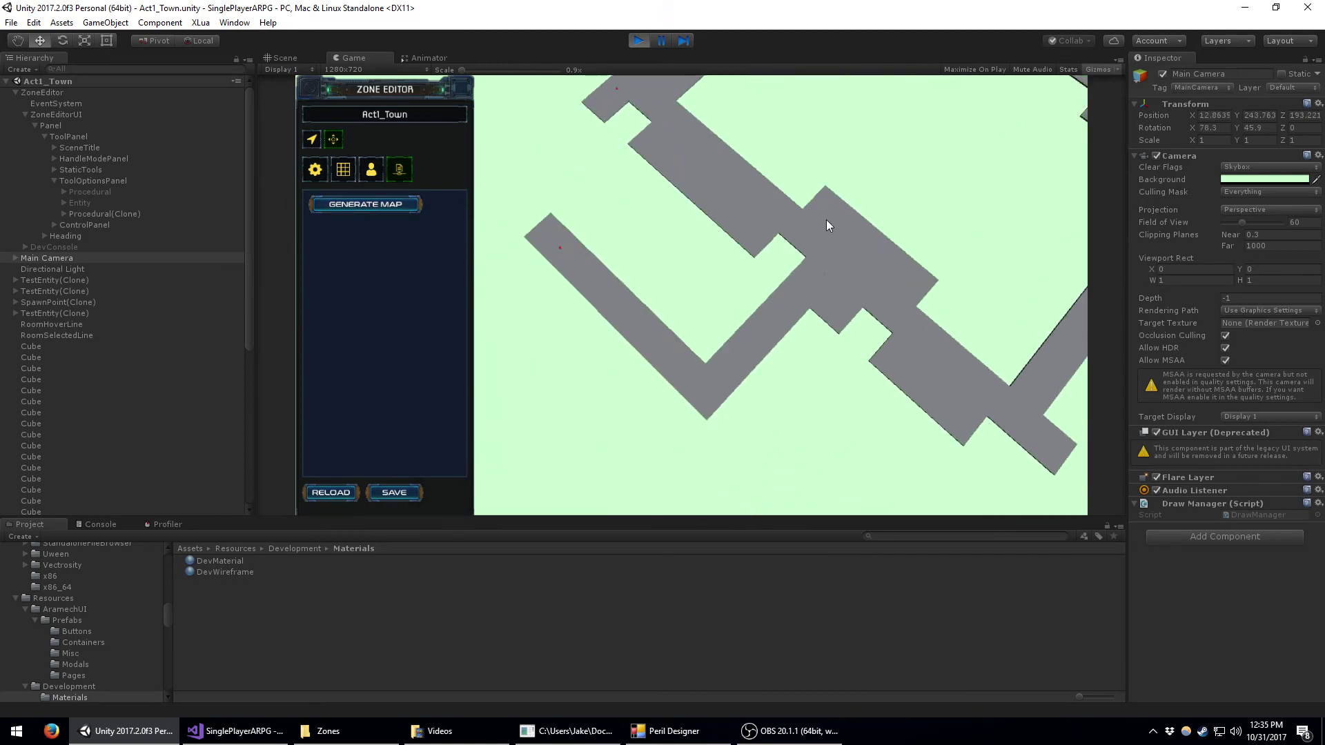
pyautogui.moveTo(826, 220); pyautogui.dragTo(694, 176, button='right')
pyautogui.moveTo(710, 292); pyautogui.dragTo(783, 272, button='right')
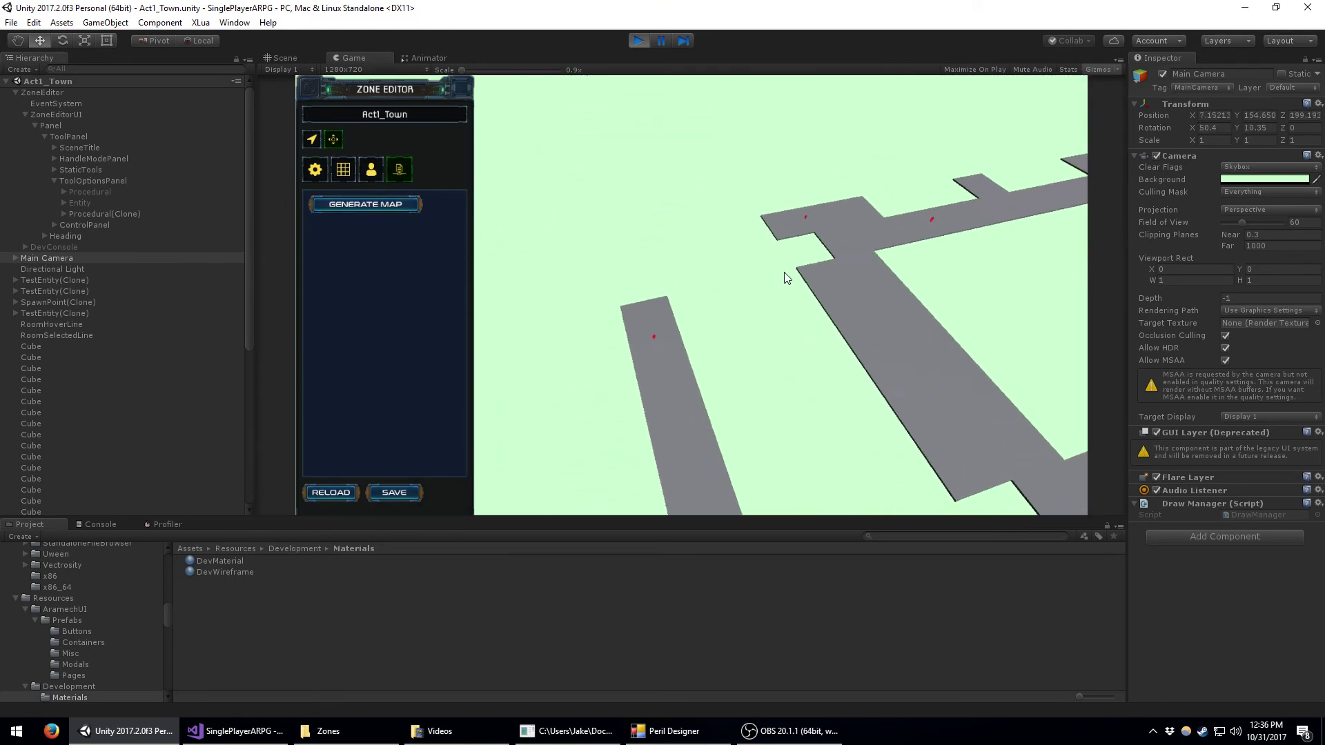
# - Regenerate the map repeatedly, checking the outside treasure branch and the entity placement in the resulting layouts
pyautogui.click(400, 207)
pyautogui.click(400, 207)
pyautogui.click(400, 207)
pyautogui.click(399, 207)
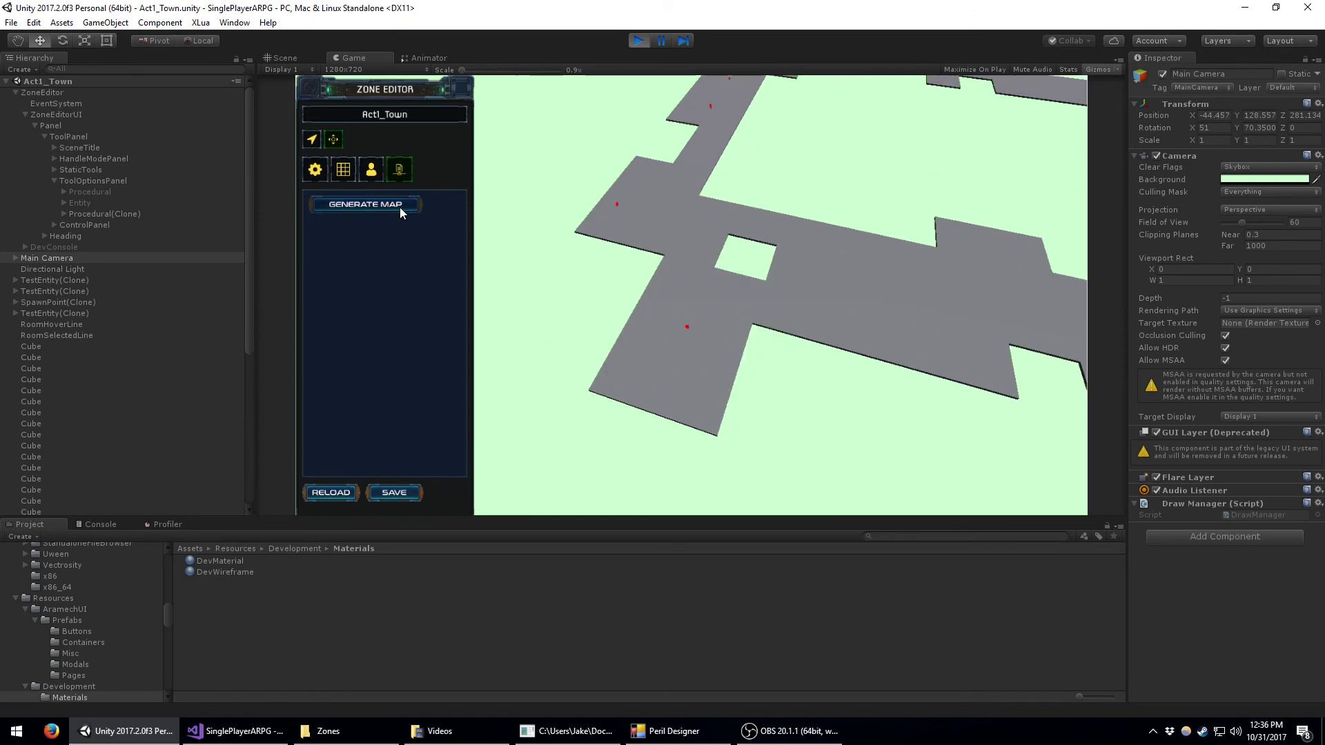
pyautogui.click(400, 207)
pyautogui.click(399, 207)
pyautogui.click(399, 207)
pyautogui.moveTo(847, 231); pyautogui.dragTo(709, 261, button='right')
pyautogui.press('d')
pyautogui.press('s')
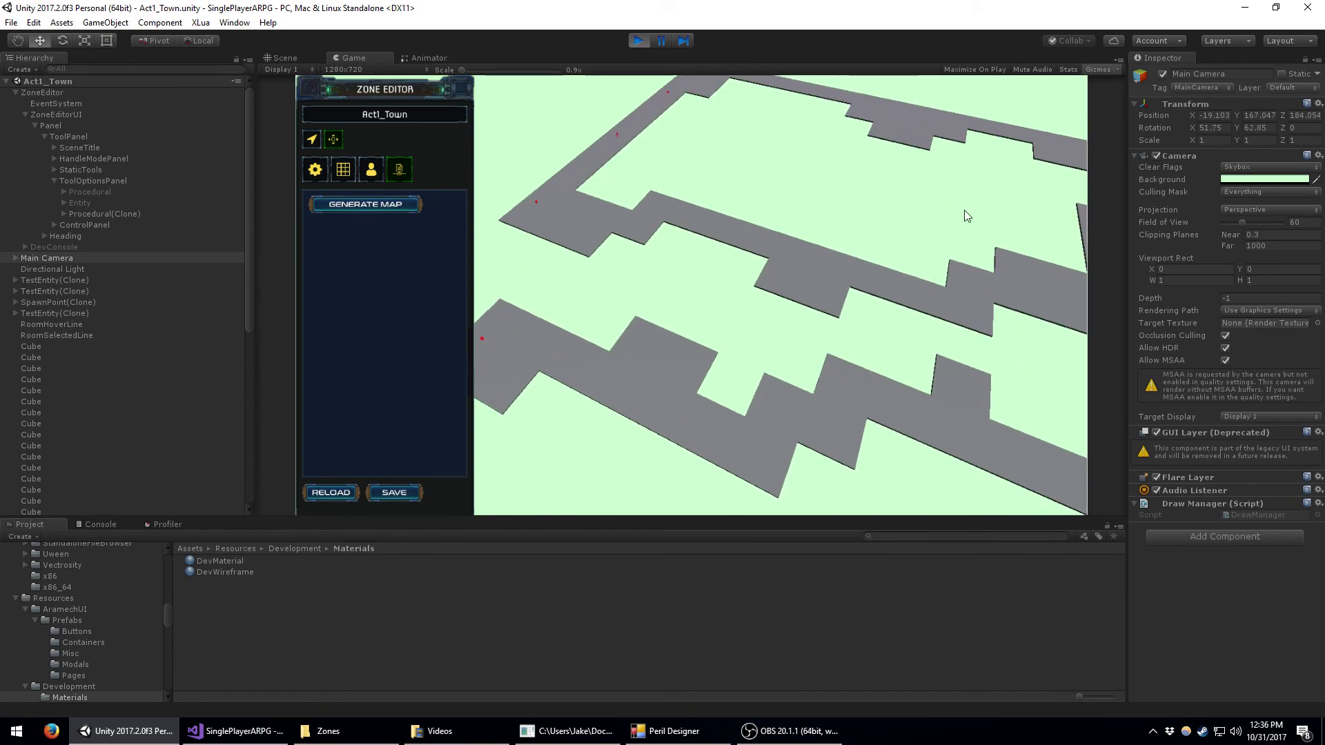